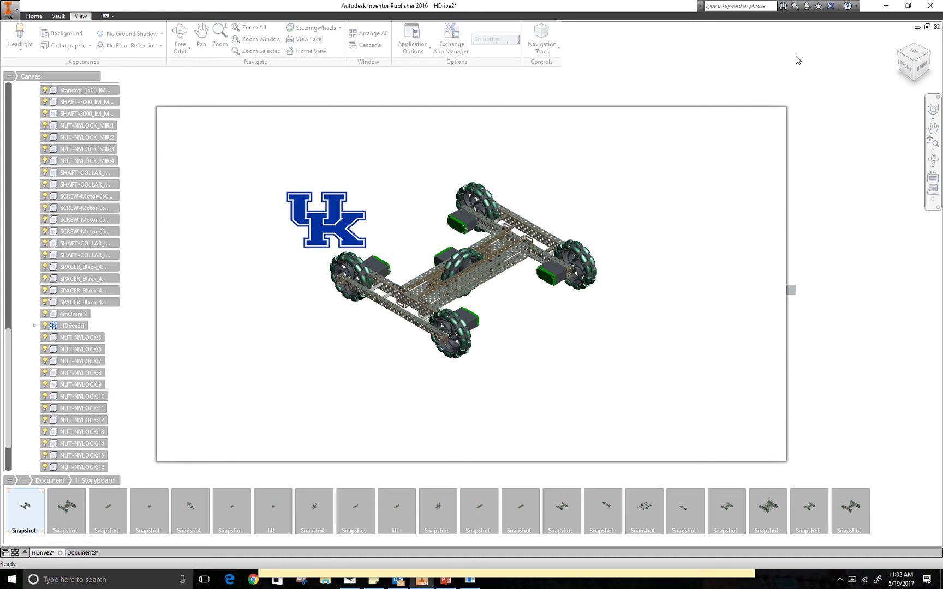
- Browse the ribbon tabs and toggle the HDrive2:1 sub-assembly's visibility off and back on
click(34, 17)
click(57, 17)
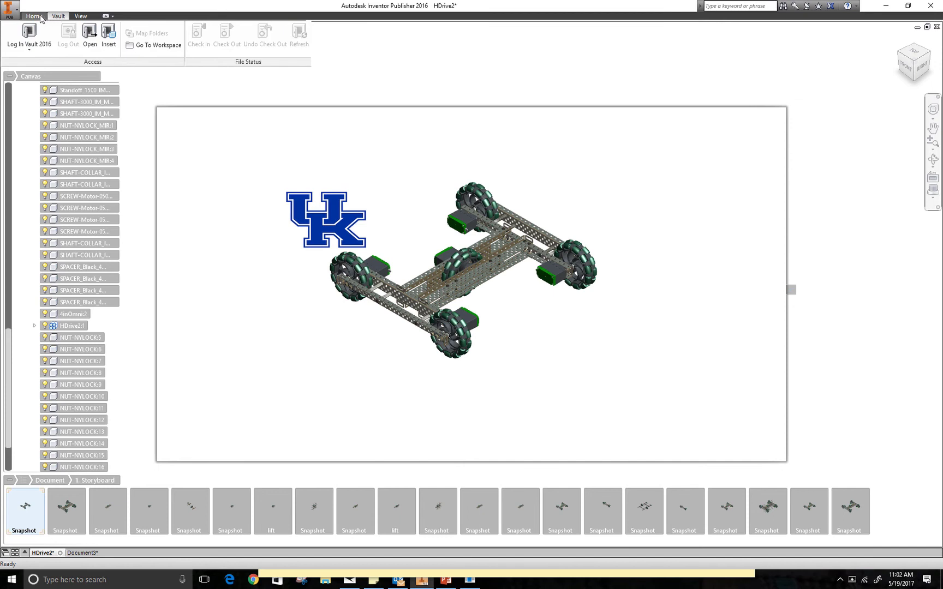
click(34, 17)
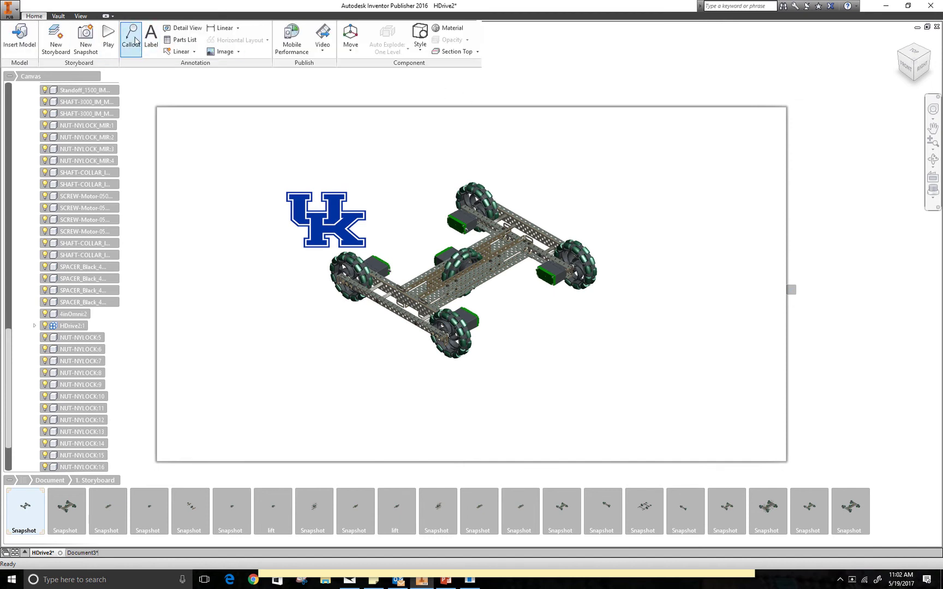
right_click(308, 320)
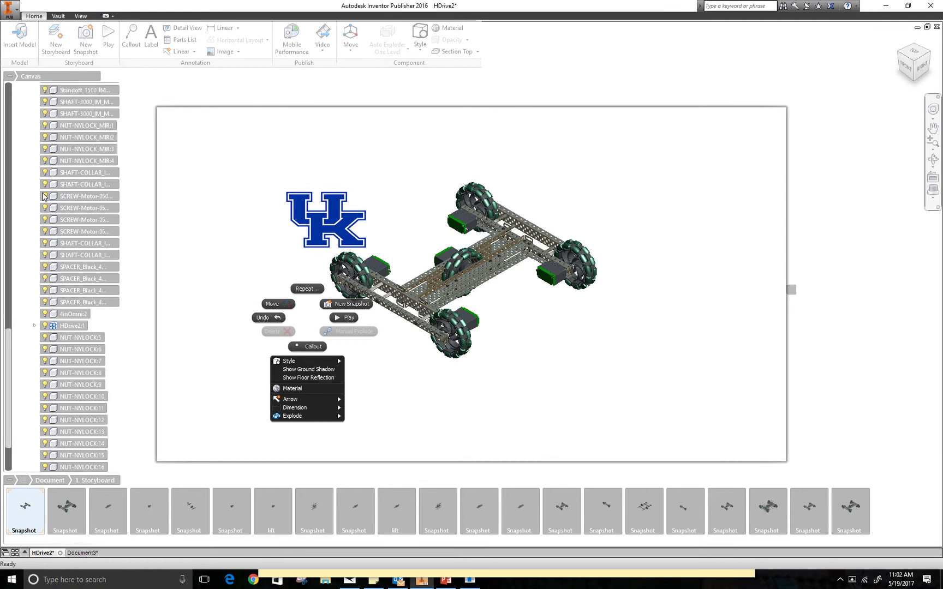
click(47, 327)
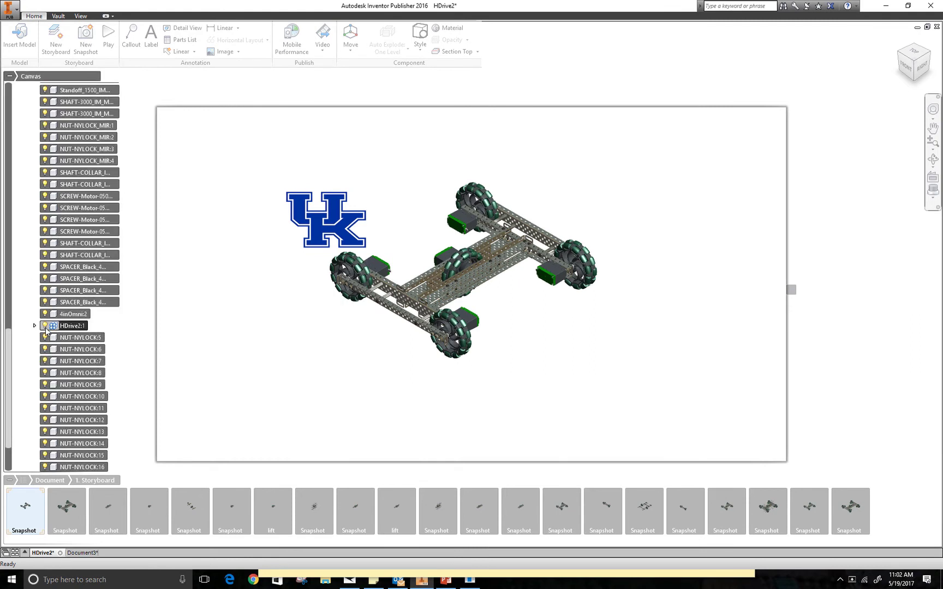
click(46, 326)
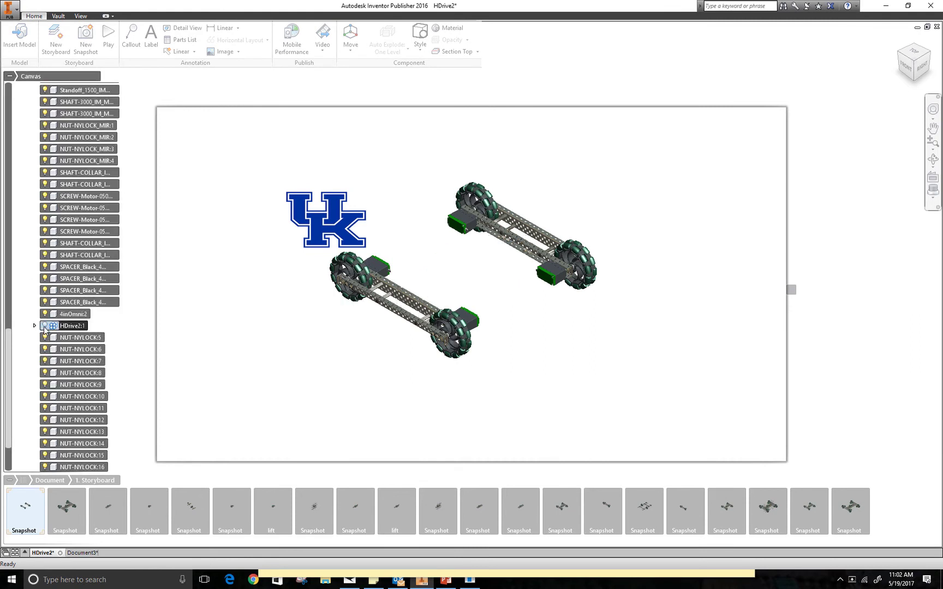
click(45, 328)
key(Escape)
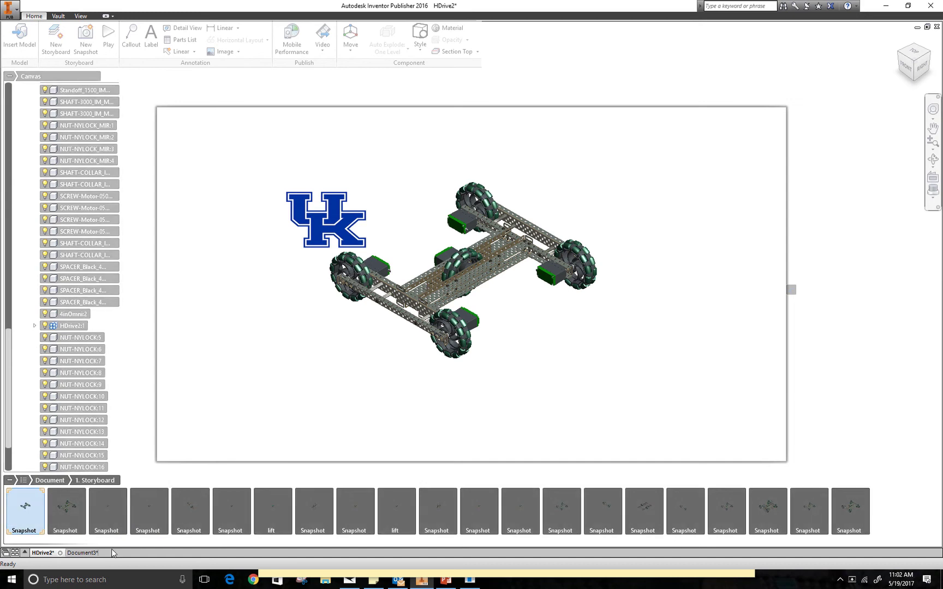
- Select the first snapshot and open the canvas background settings to inspect them
click(39, 524)
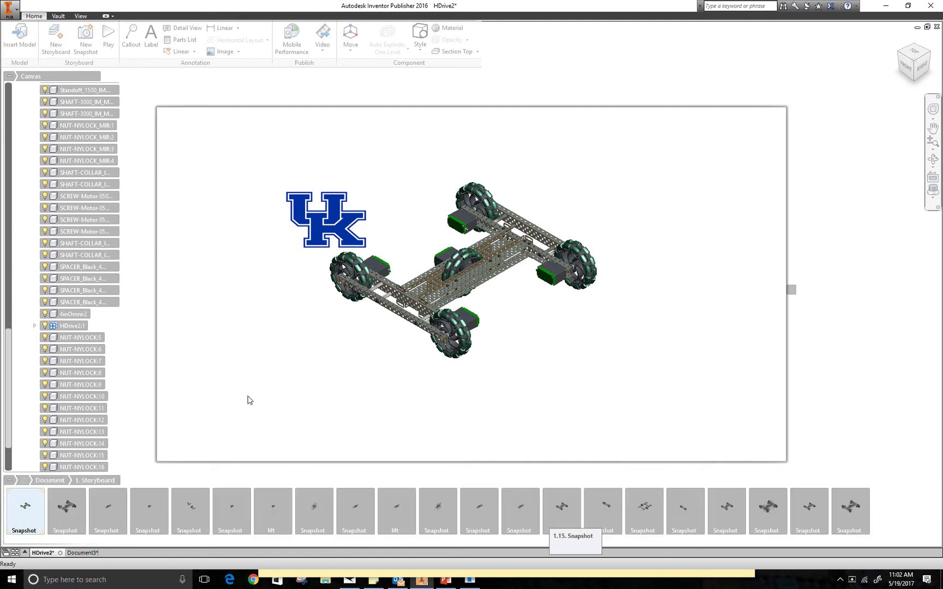
click(59, 16)
click(80, 15)
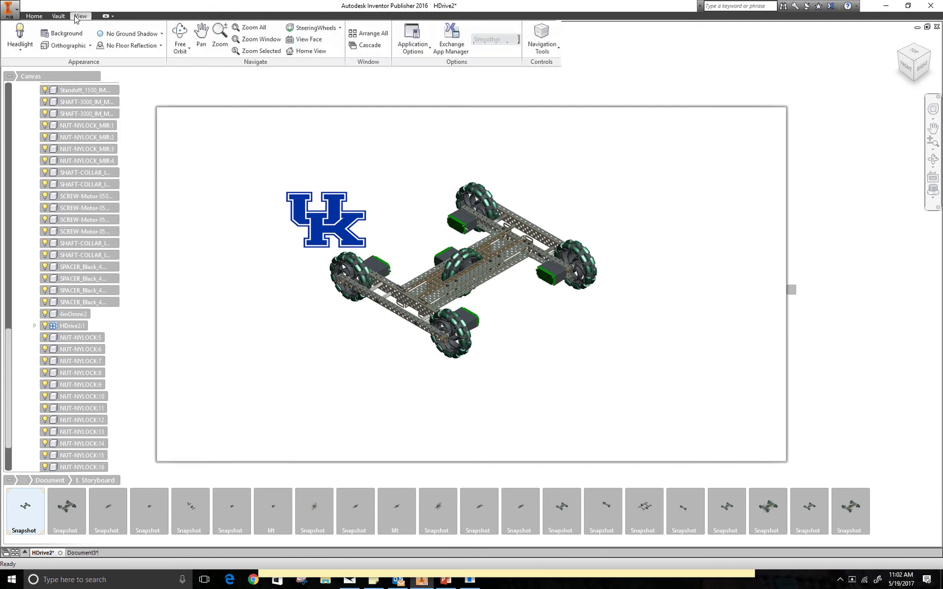
click(62, 36)
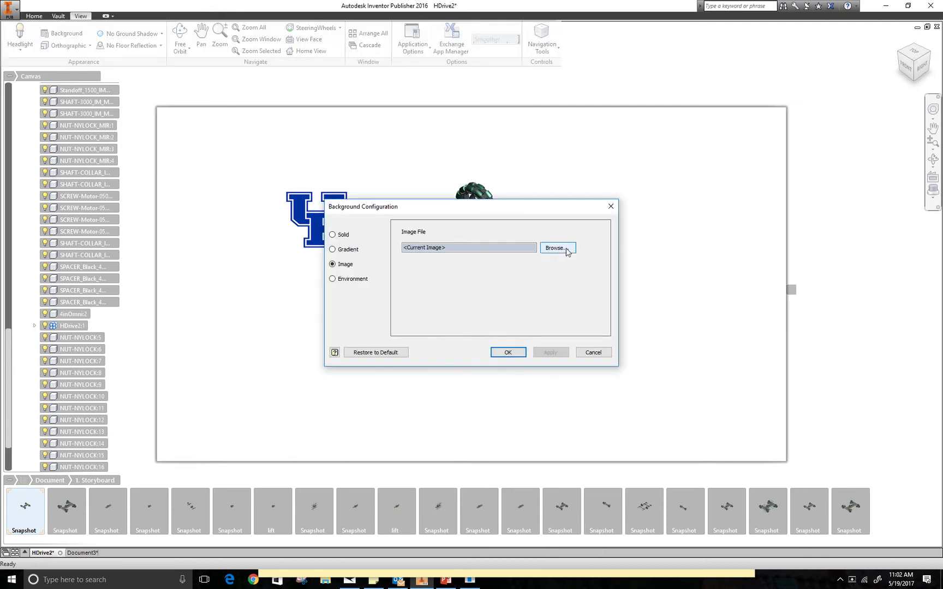
drag(426, 200, 574, 197)
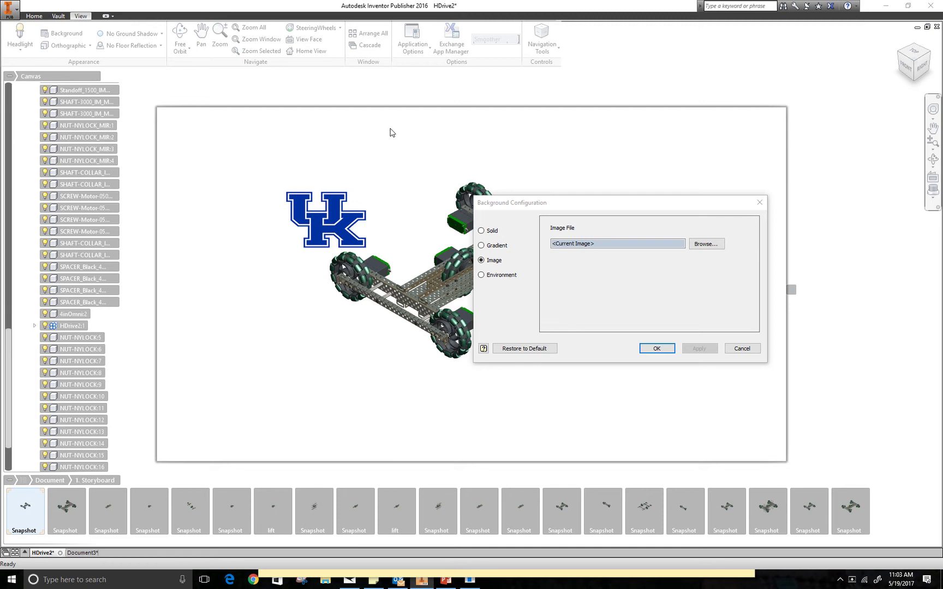
- Close background settings unchanged, return to the Home view and undo the top rail's move
click(753, 351)
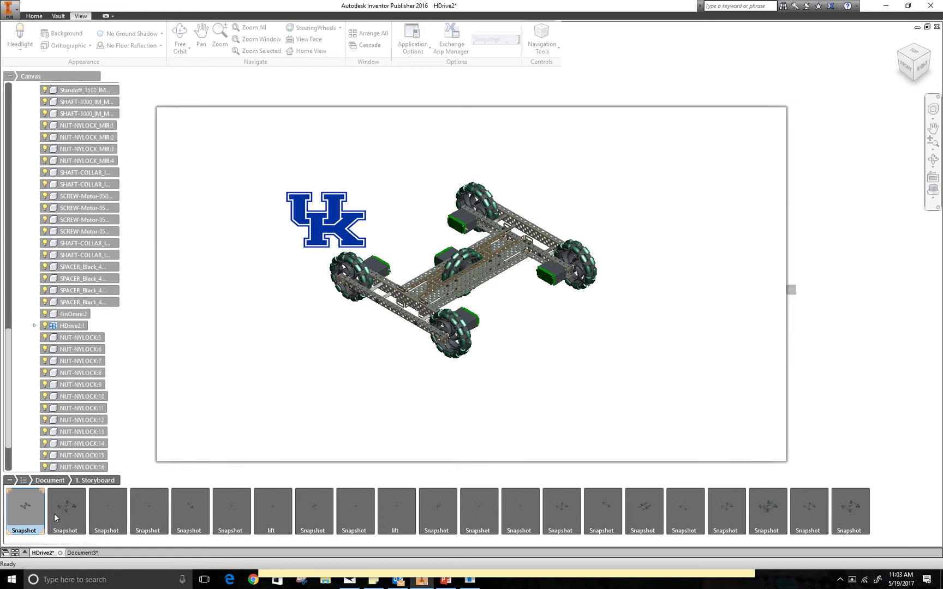
click(896, 42)
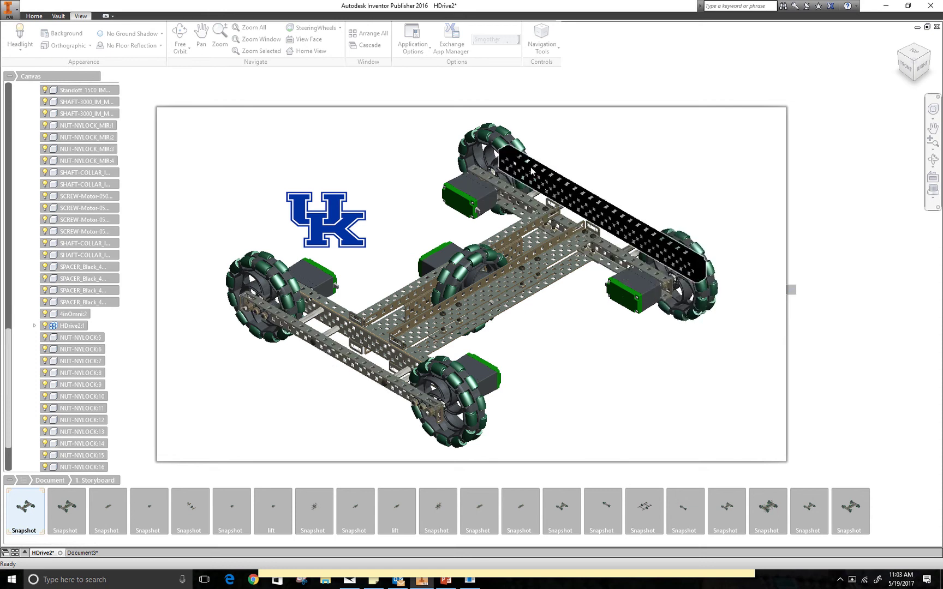
key(ctrl+z)
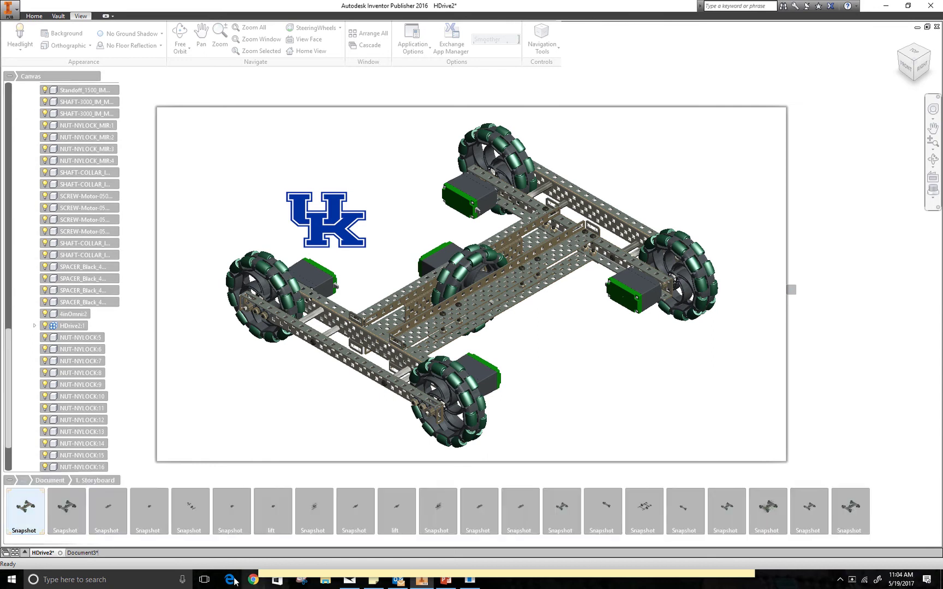
- Go to snapshots two and three, toggling HDrive2:1 visibility off and back on
click(80, 518)
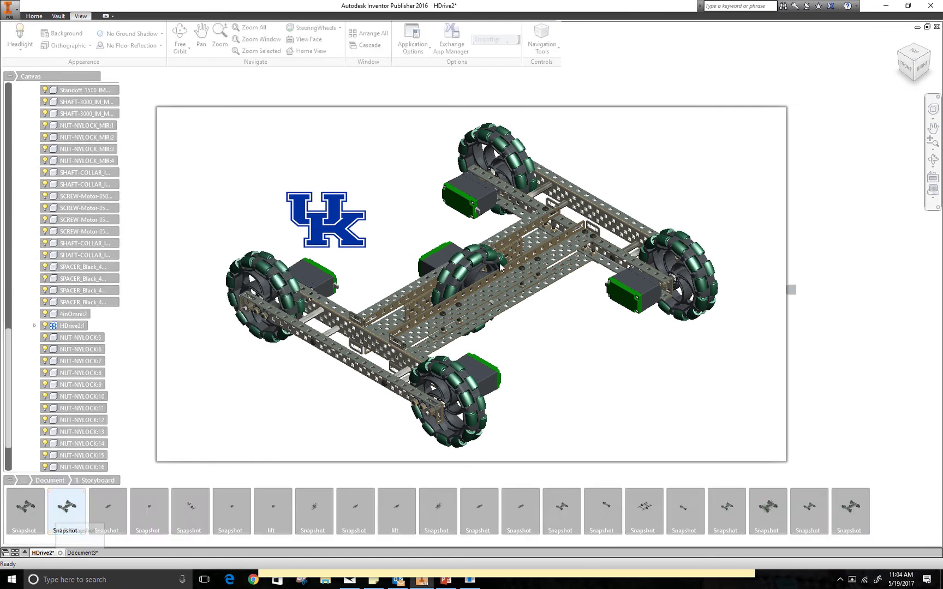
click(107, 504)
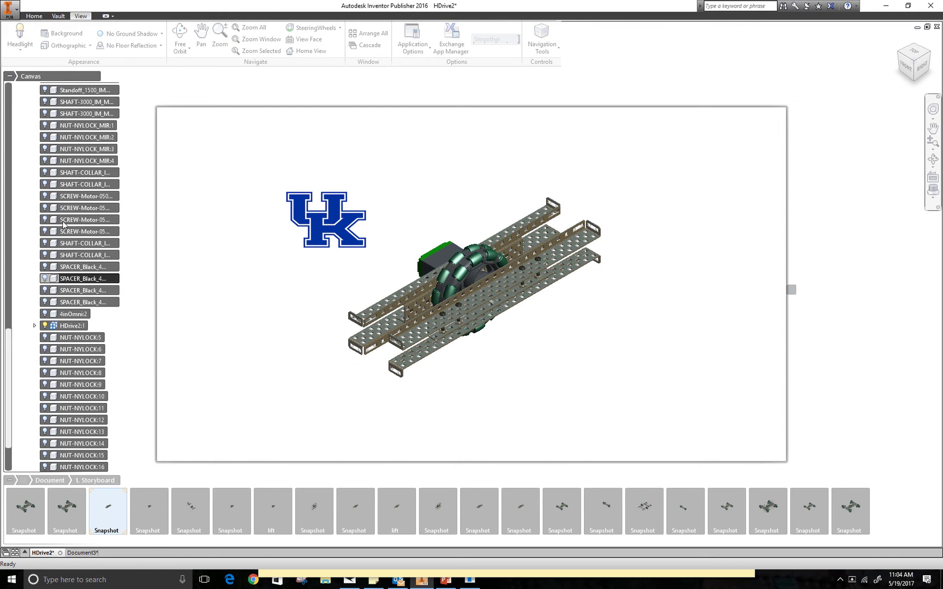
click(44, 326)
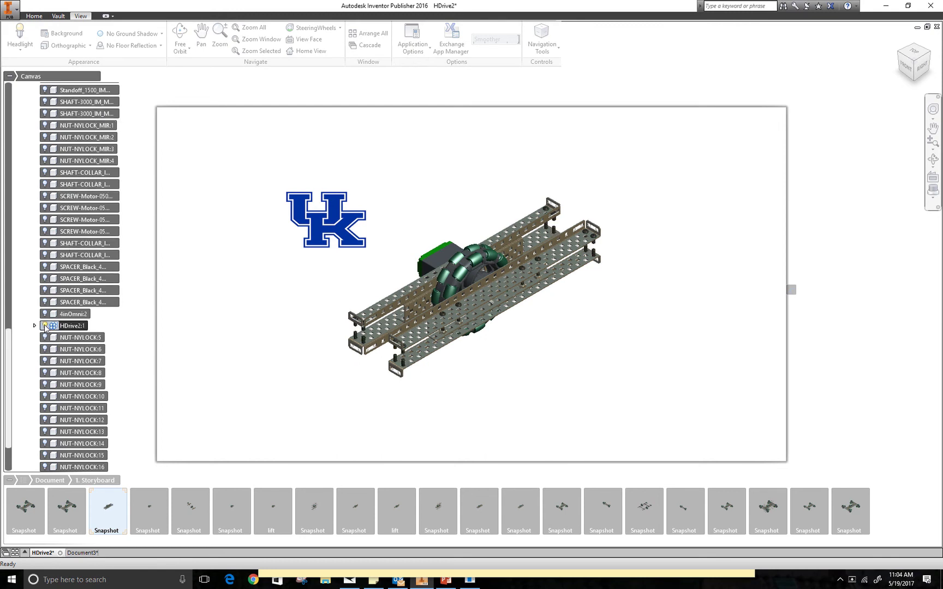
click(45, 326)
click(44, 326)
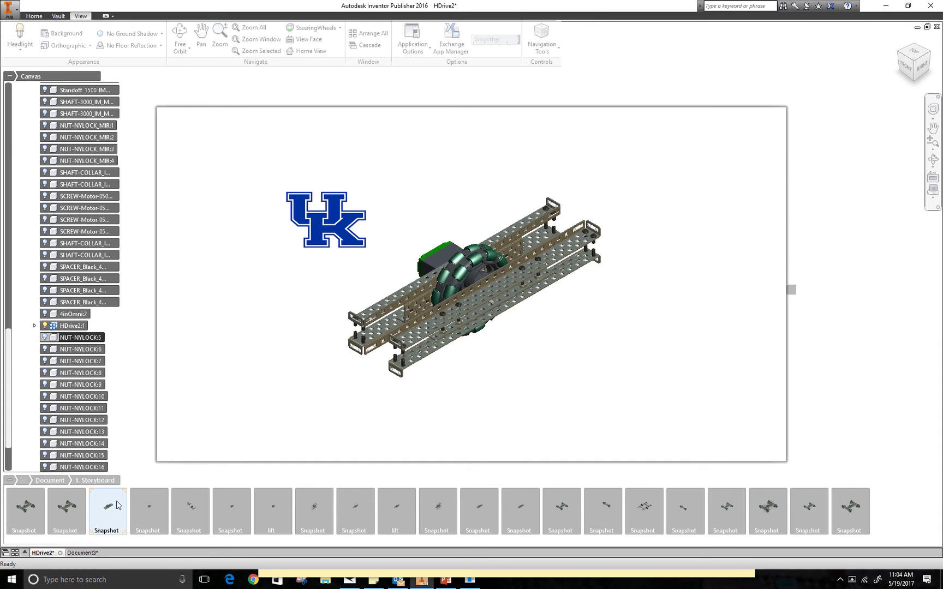
- Step through snapshots four, five, six and lift, ending on the eighth snapshot
click(152, 514)
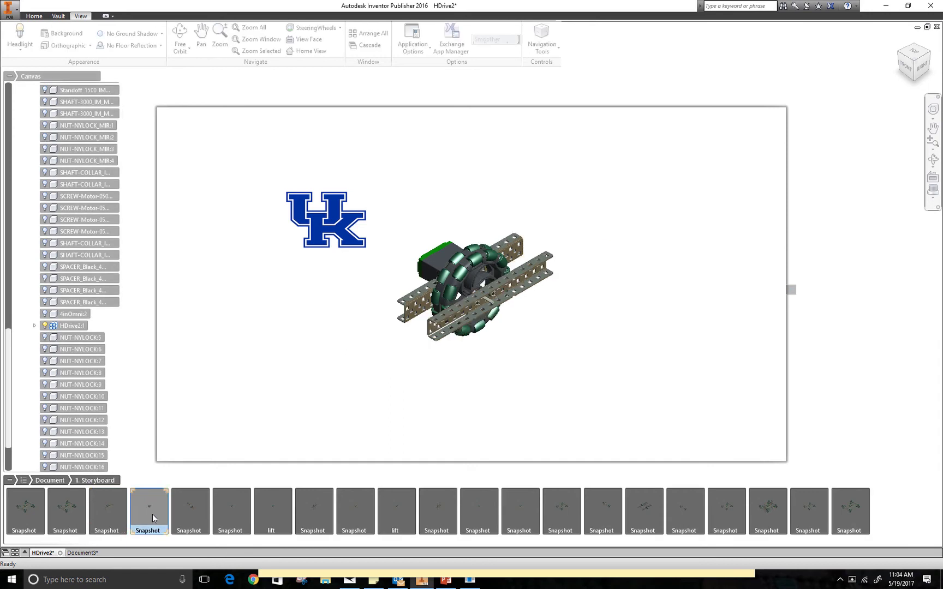
click(189, 509)
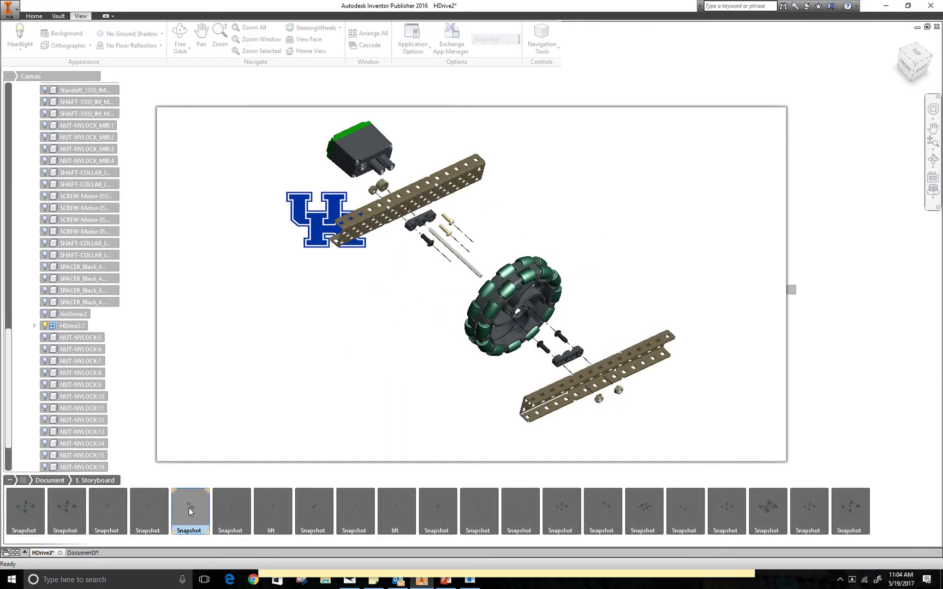
click(228, 512)
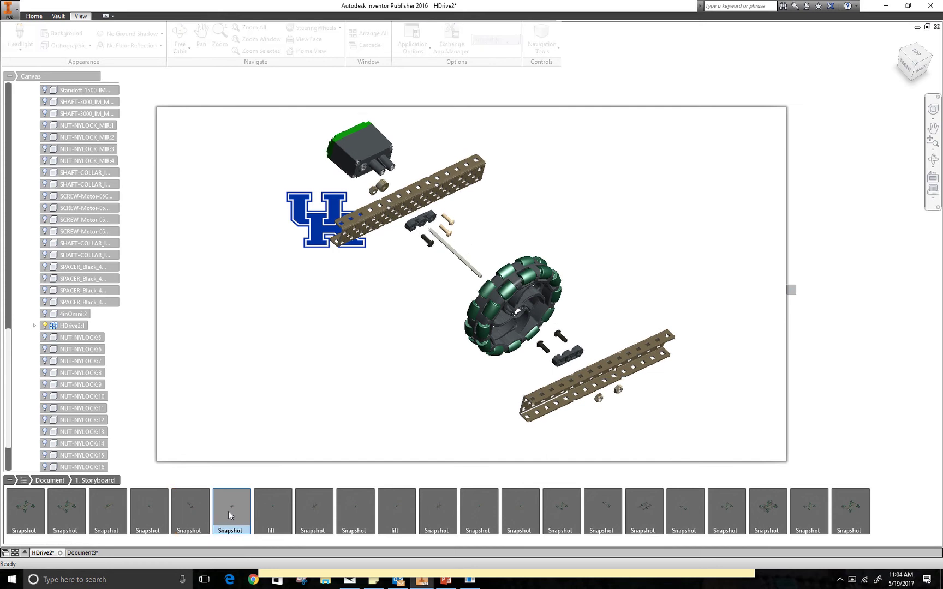
click(277, 511)
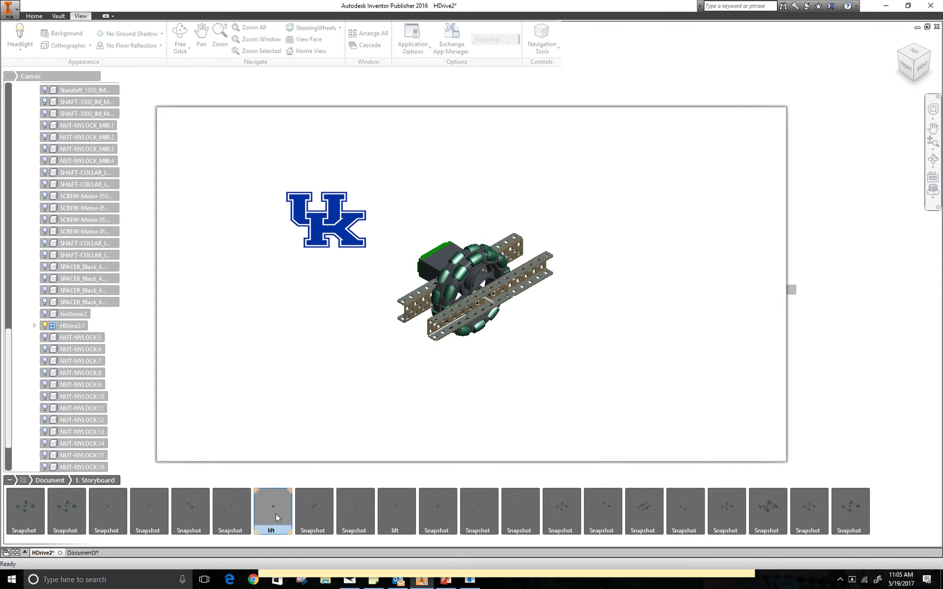
click(238, 510)
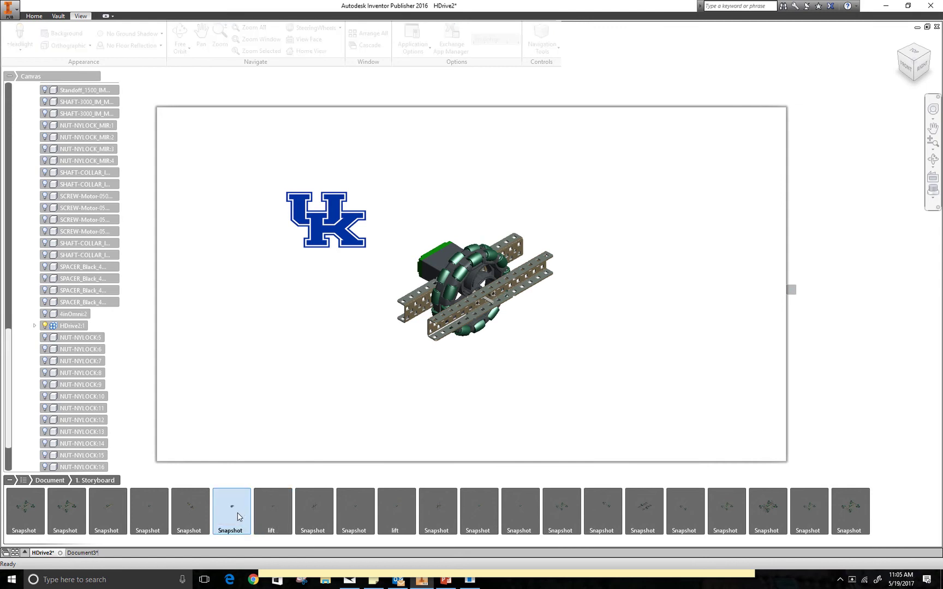
click(273, 509)
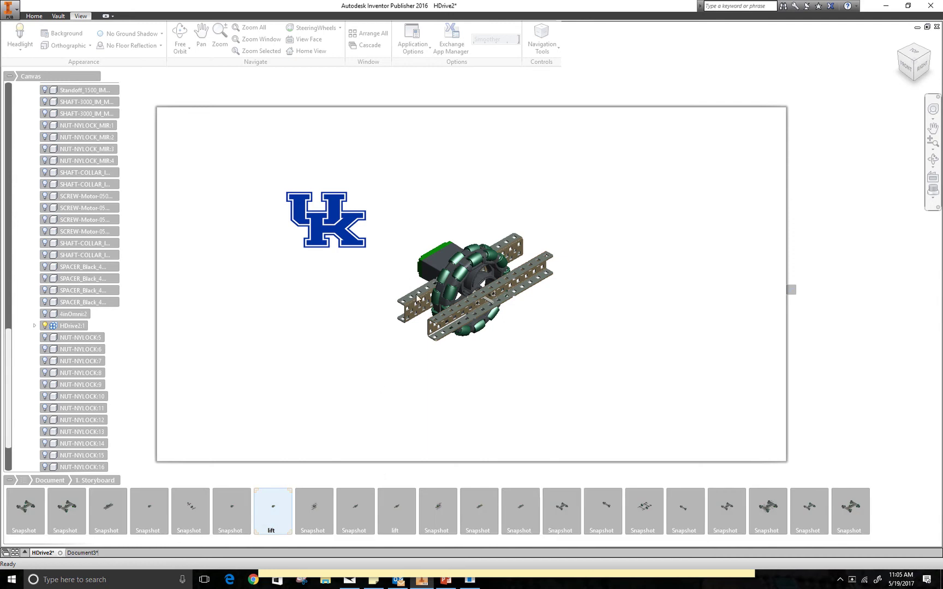
click(325, 505)
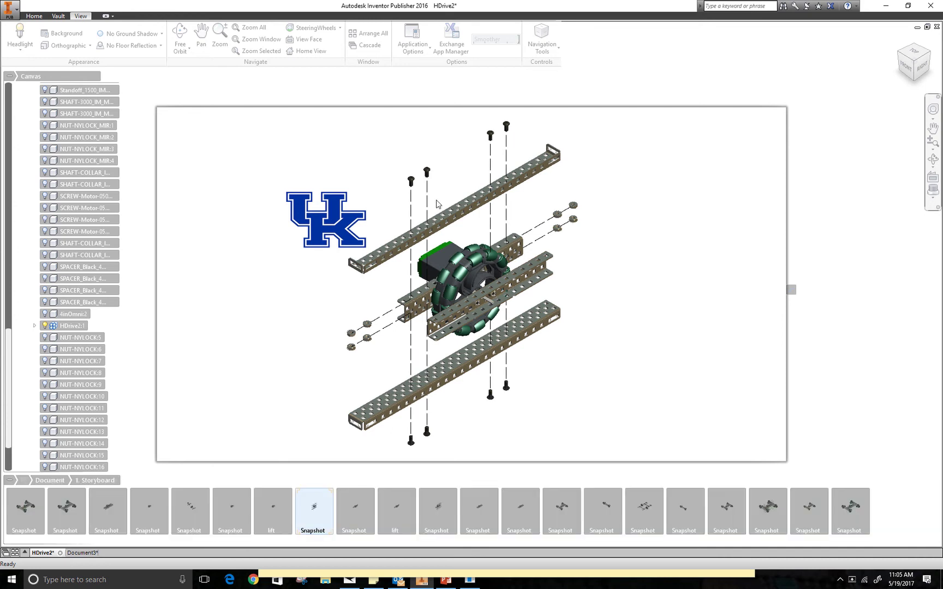
- Play the lift snapshot and each following snapshot of the wheel module assembling onto its rails
right_click(349, 293)
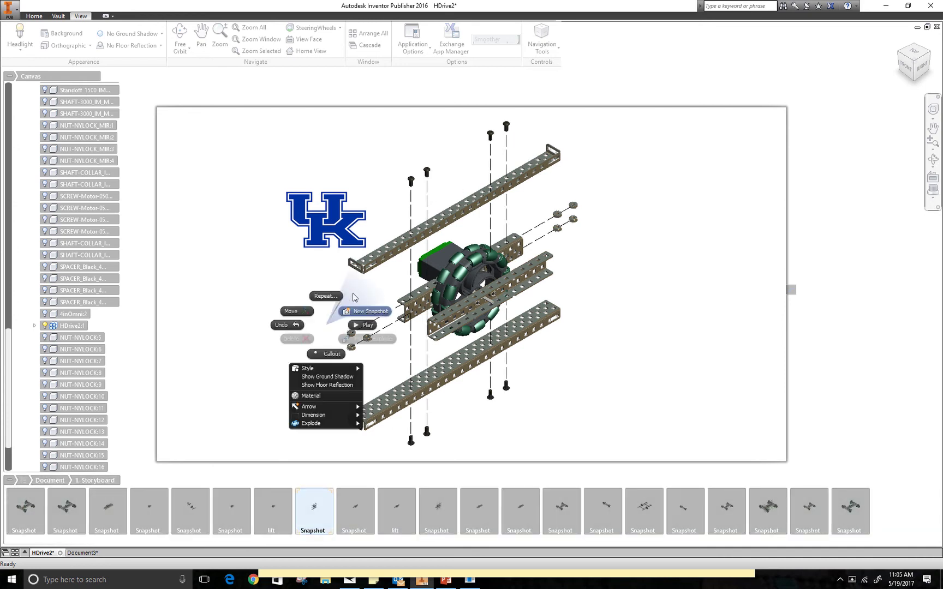
click(293, 286)
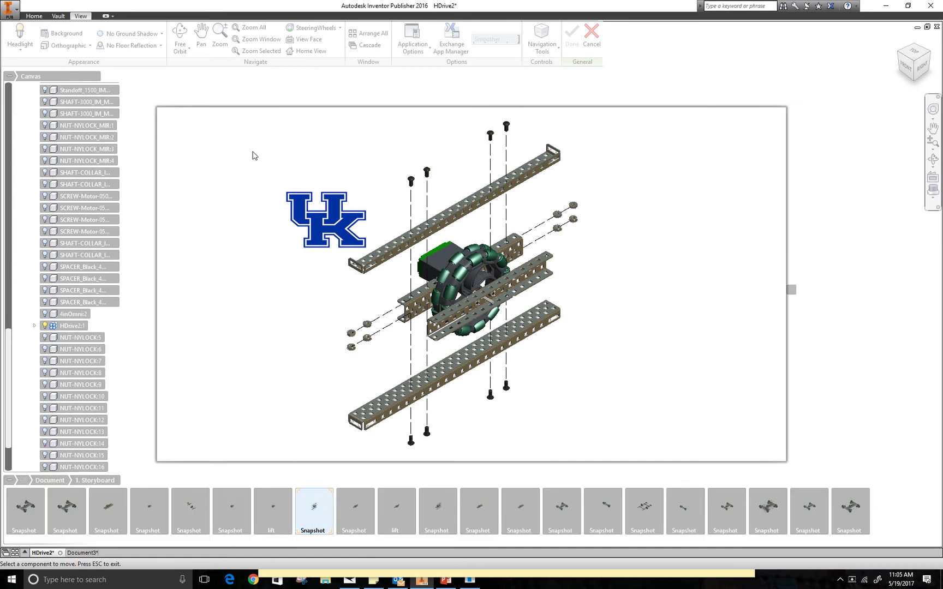
click(284, 509)
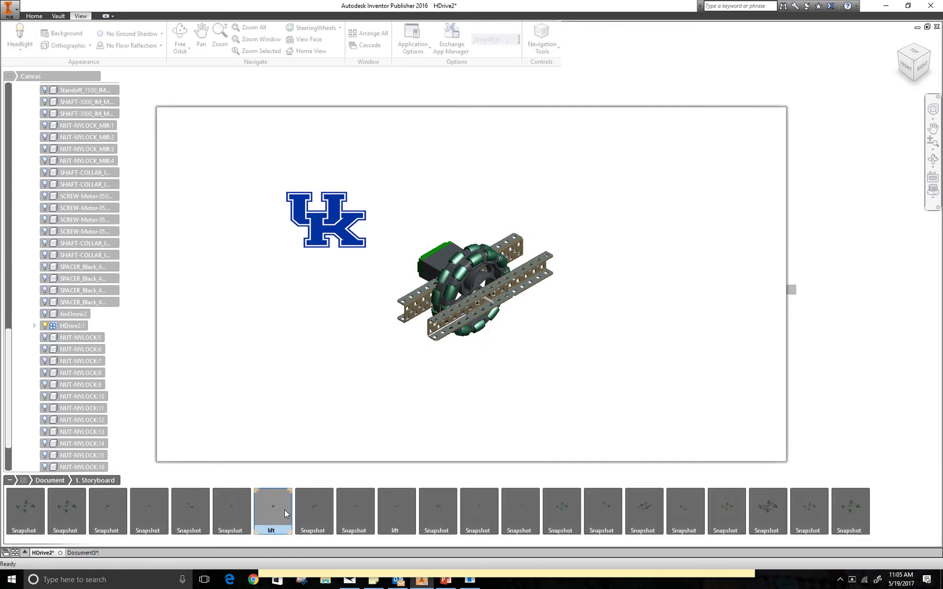
click(314, 512)
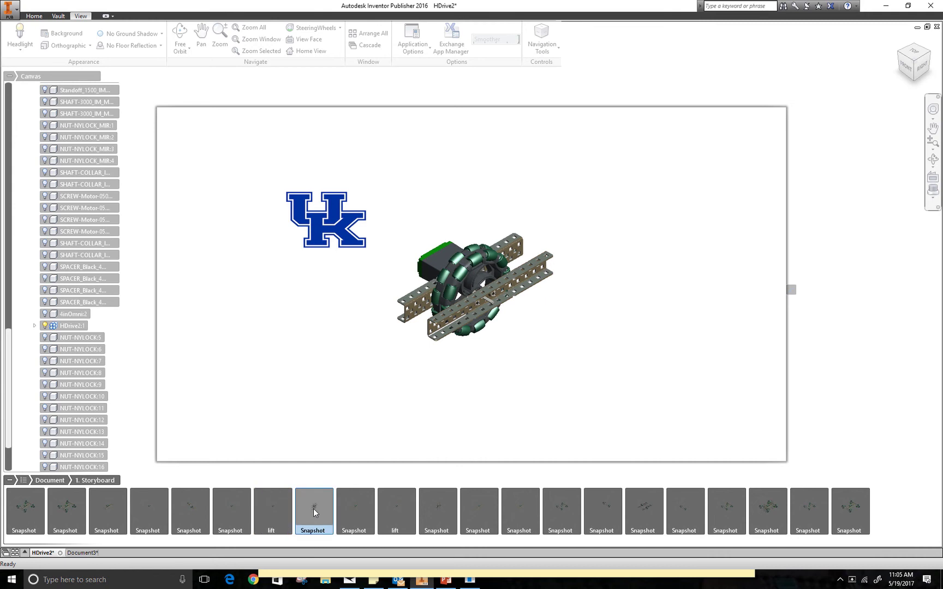
click(351, 508)
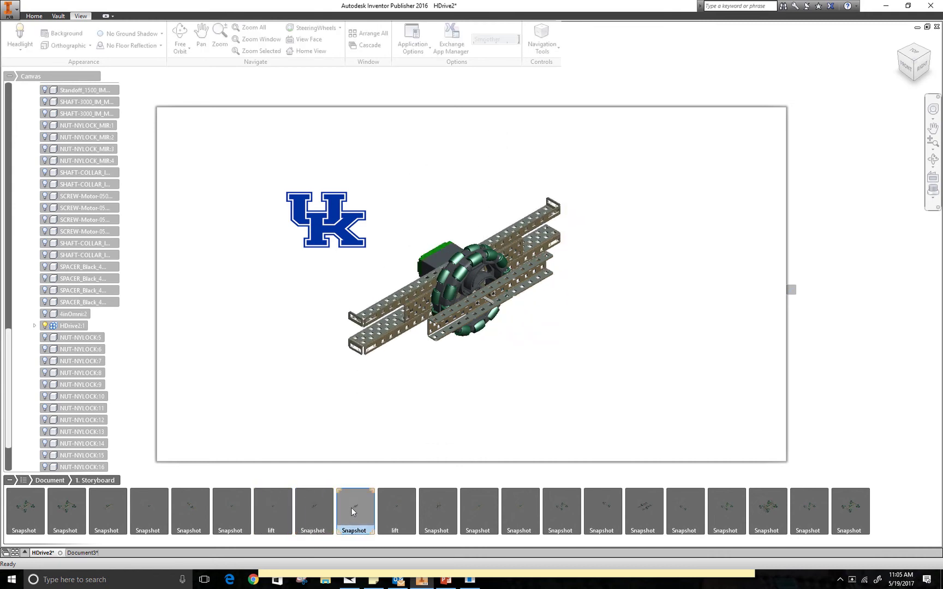
click(400, 516)
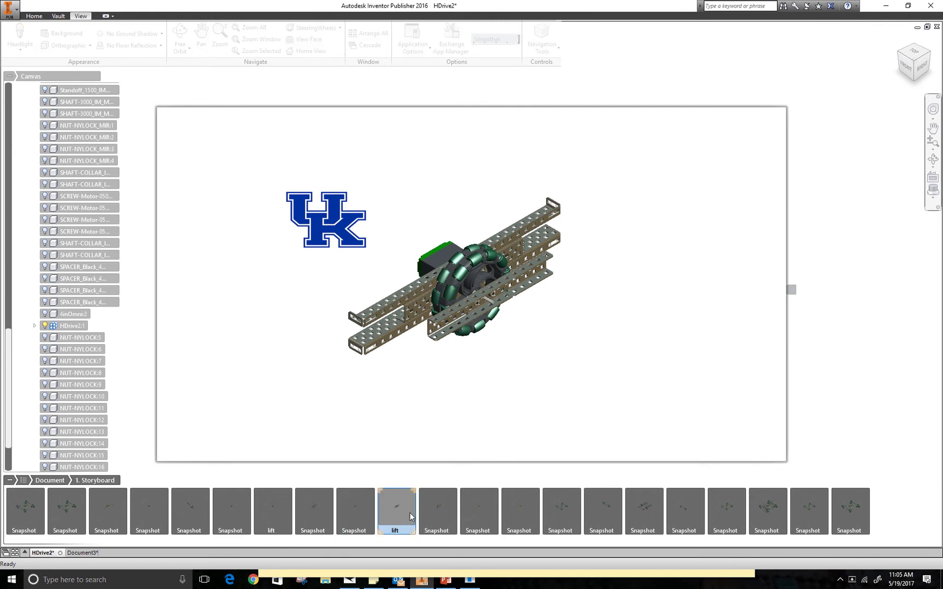
click(442, 512)
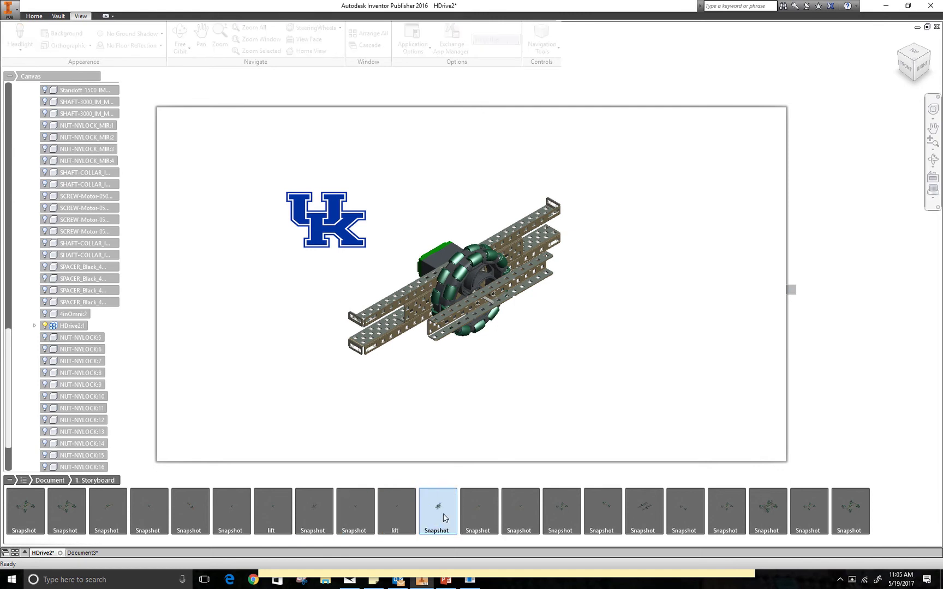
click(478, 513)
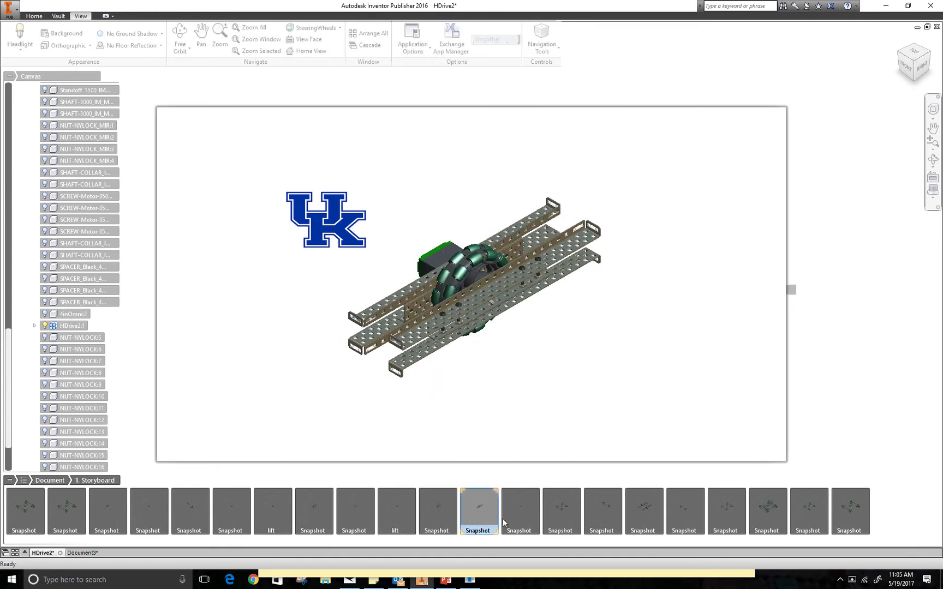
click(519, 513)
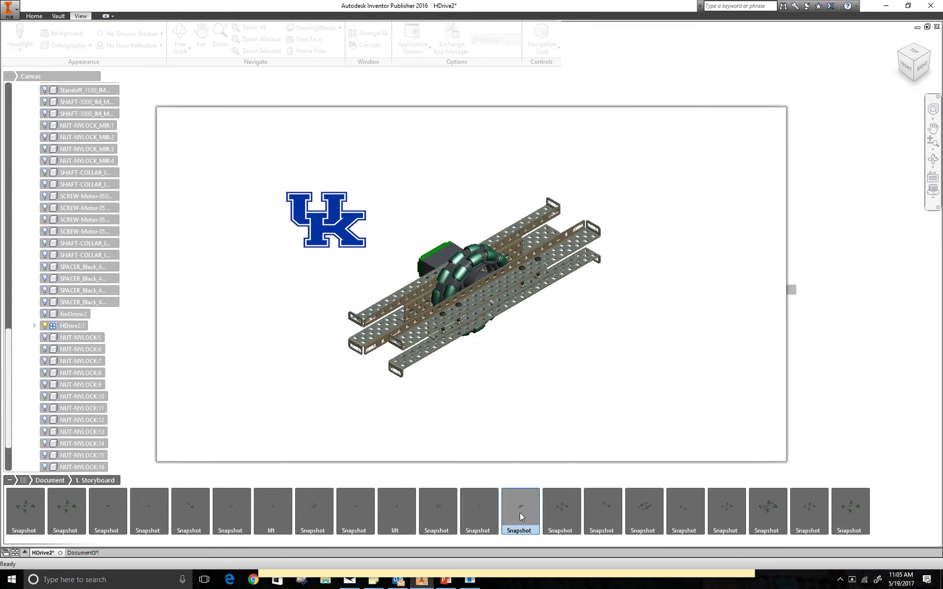
- Play snapshots from the full chassis through 1.19 with the assembled chassis
click(567, 513)
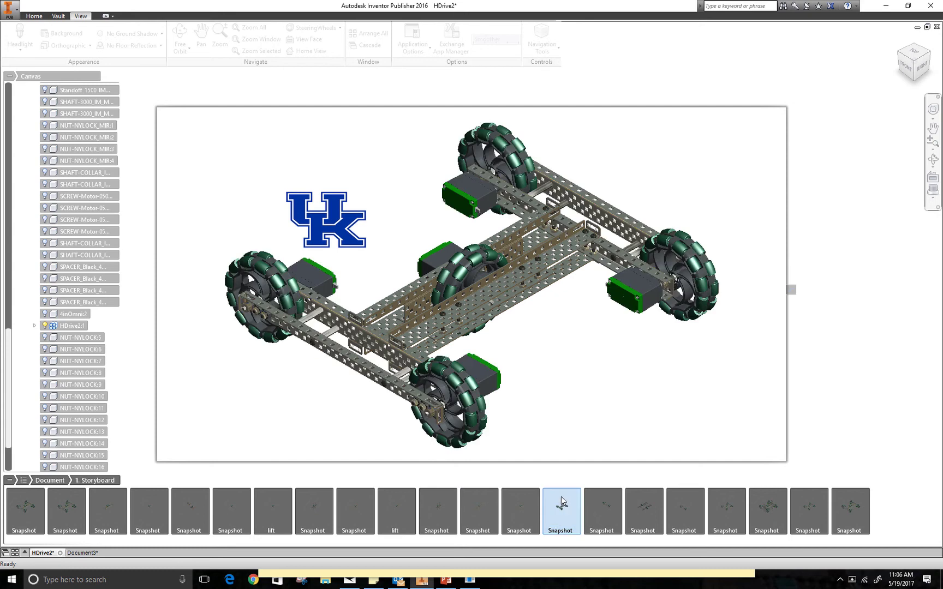
click(606, 510)
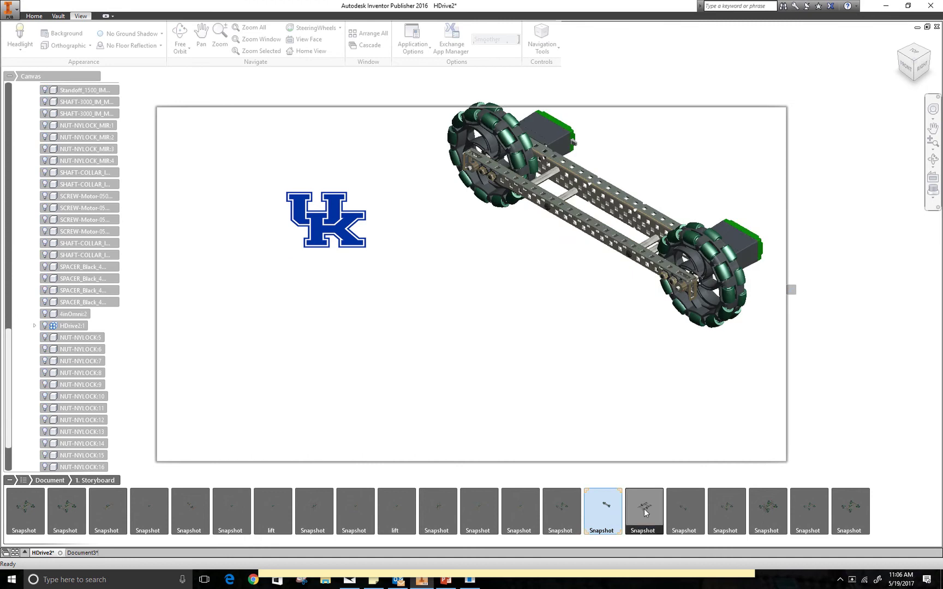
click(644, 512)
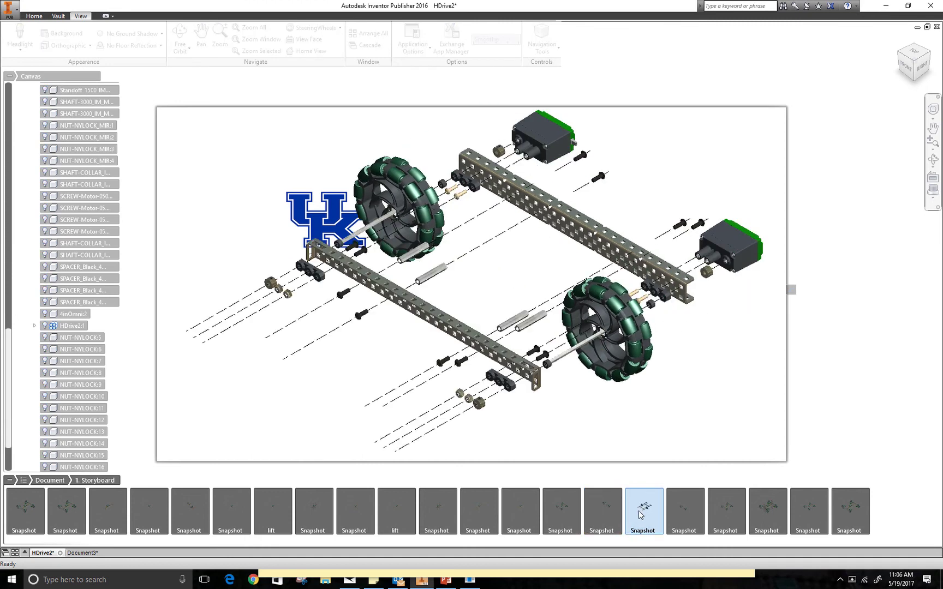
click(685, 509)
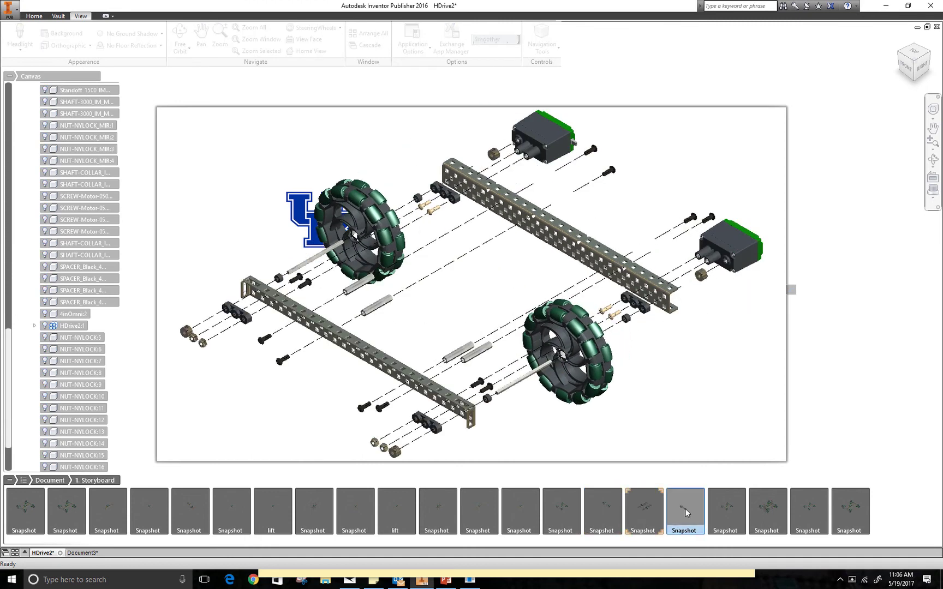
click(726, 511)
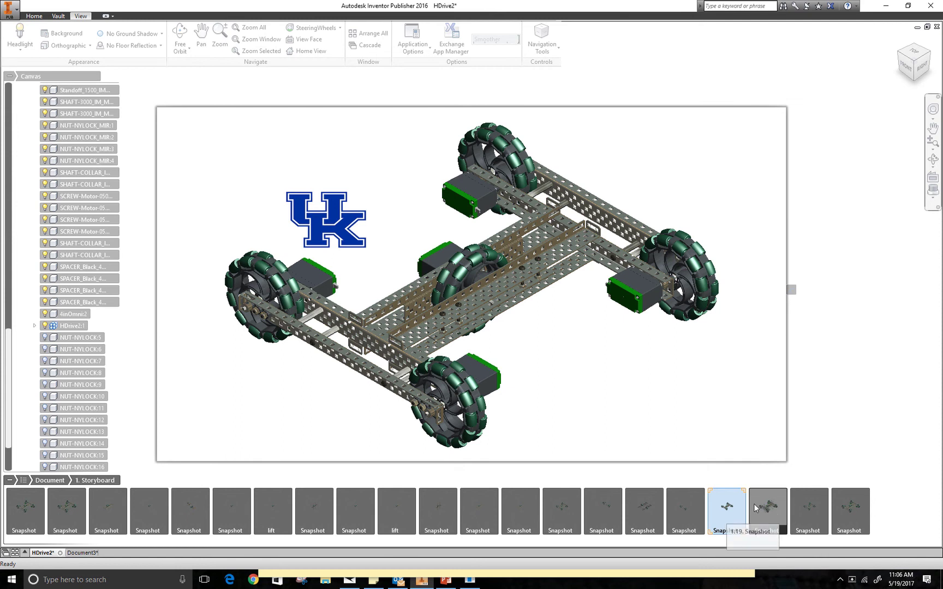
- Make nuts NUT-NYLOCK:5, :6 and :8 visible in the browser
click(89, 338)
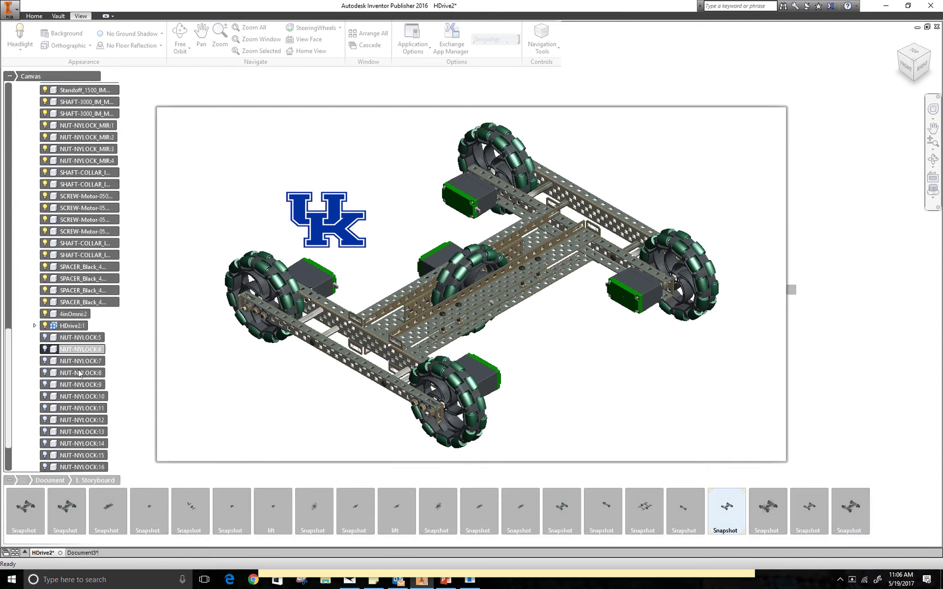
click(44, 338)
click(45, 349)
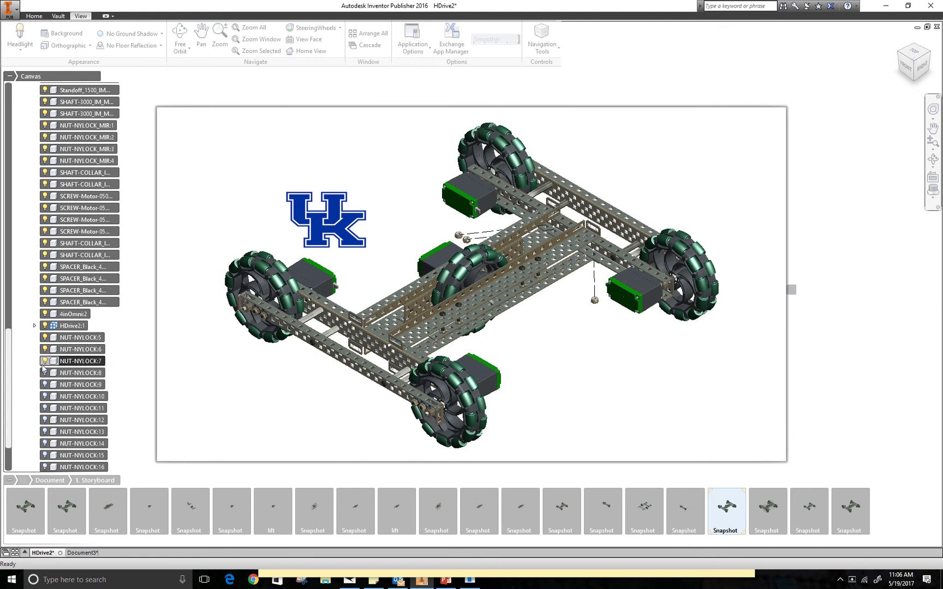
click(45, 372)
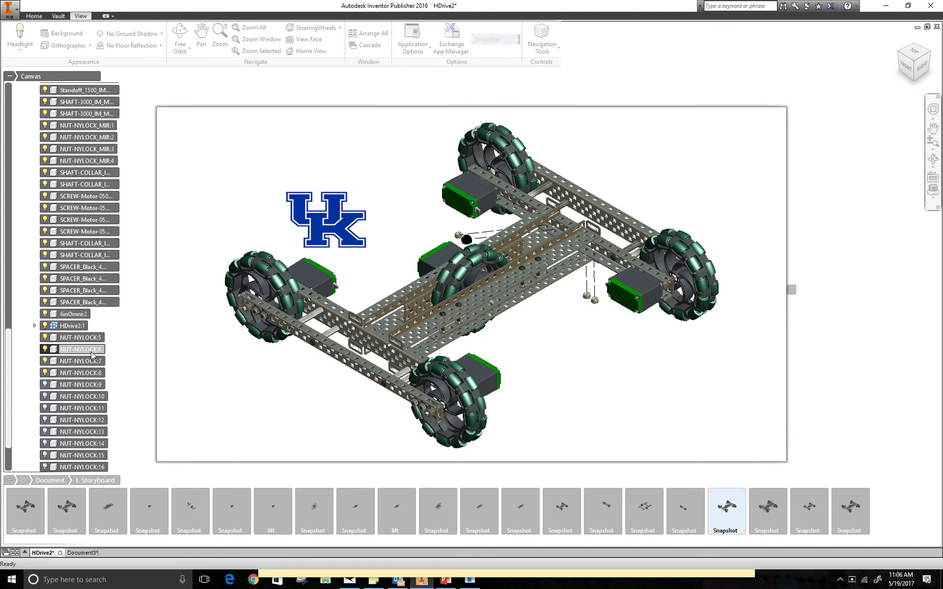
click(82, 349)
click(80, 337)
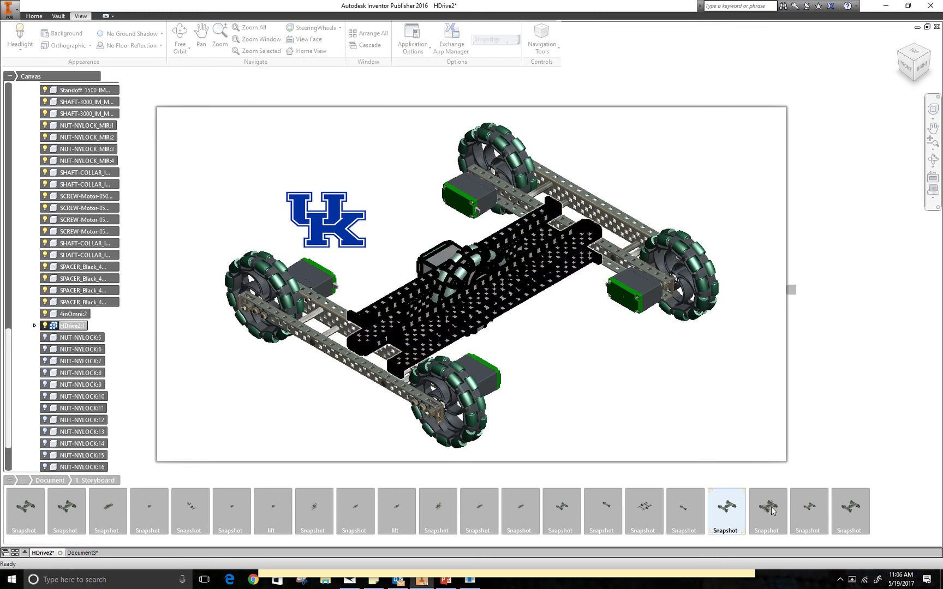
- Play the remaining snapshots through the last one in the storyboard
click(784, 516)
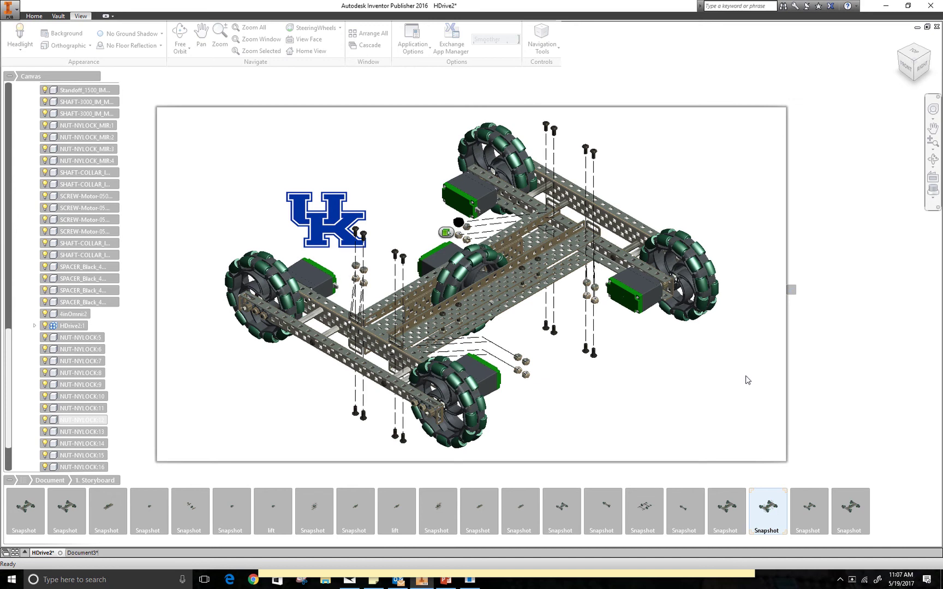
click(824, 514)
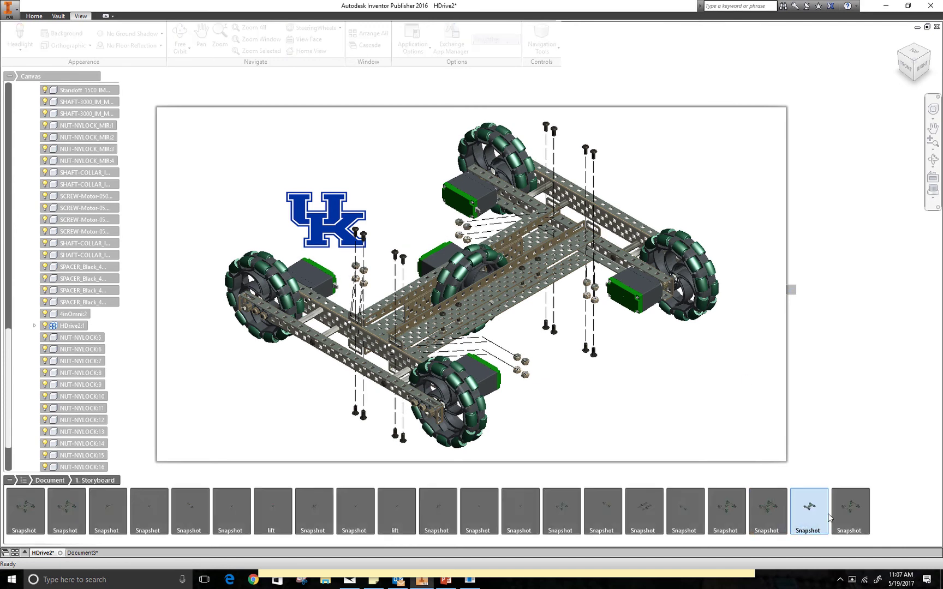
click(853, 516)
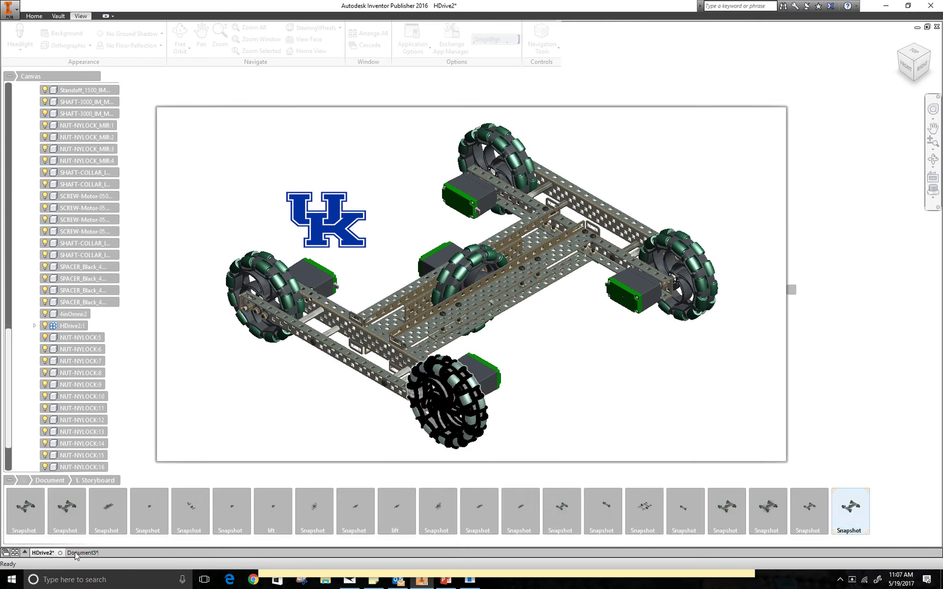
- Switch to the Document3 storyboard and play its first five snapshots
click(76, 553)
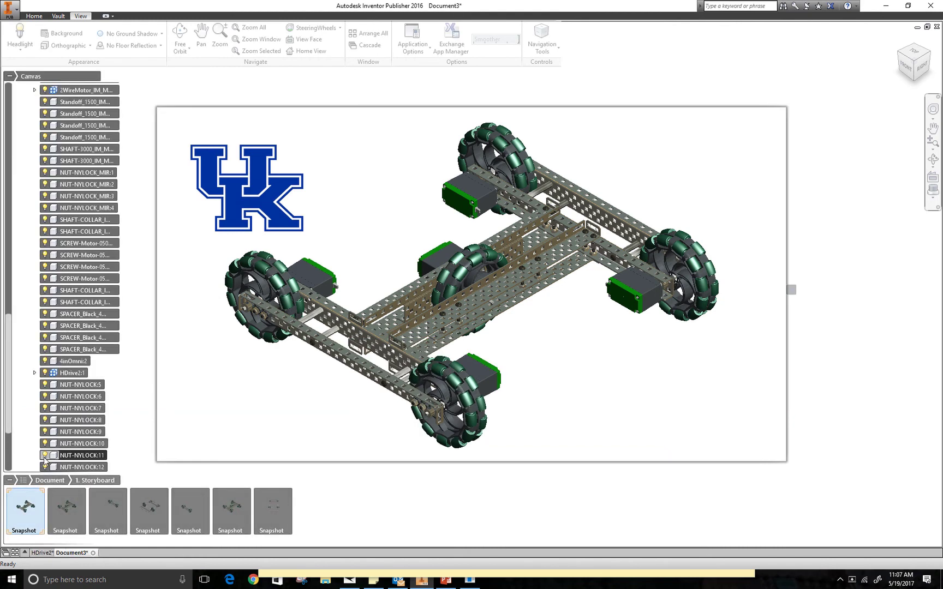
click(31, 513)
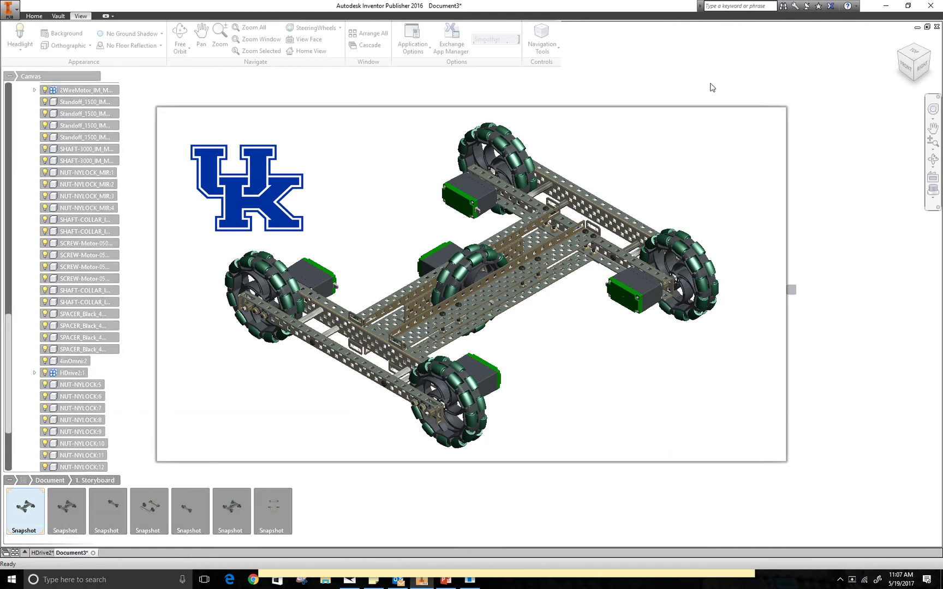
click(62, 512)
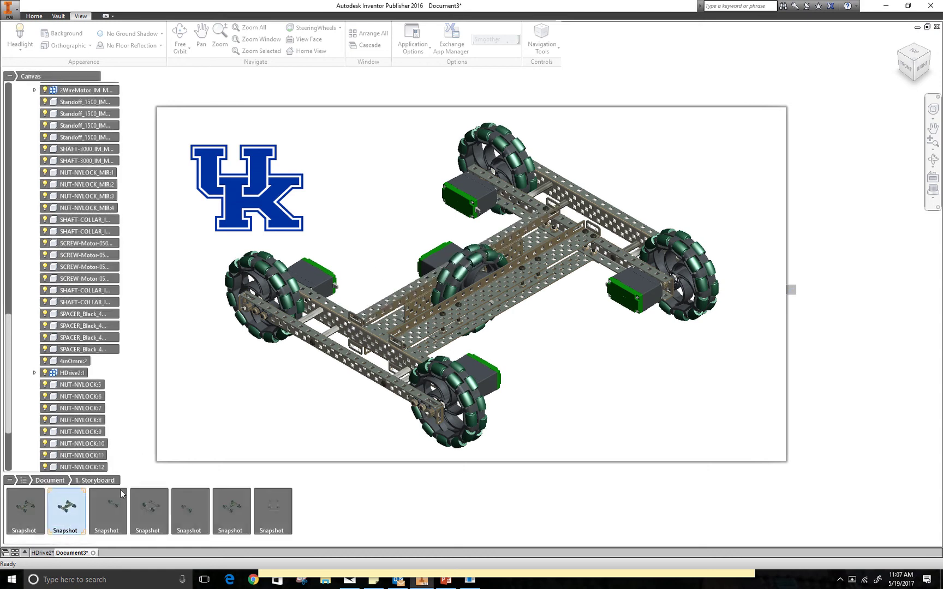
click(115, 514)
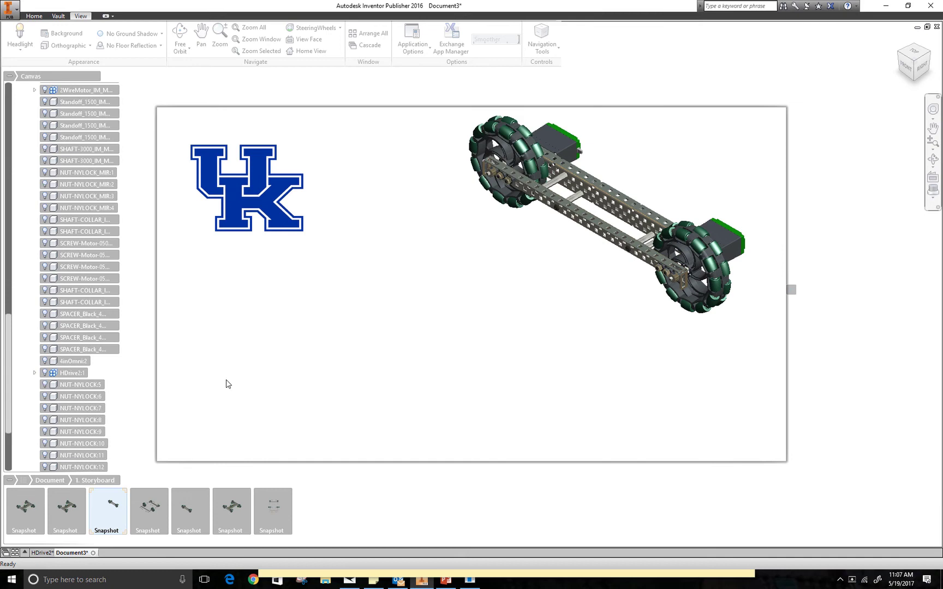
click(147, 517)
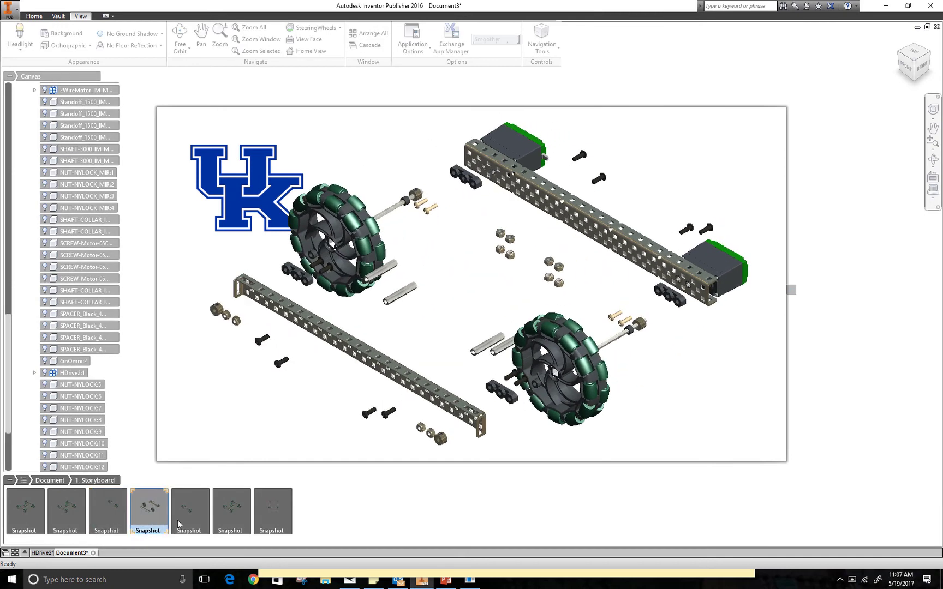
click(190, 513)
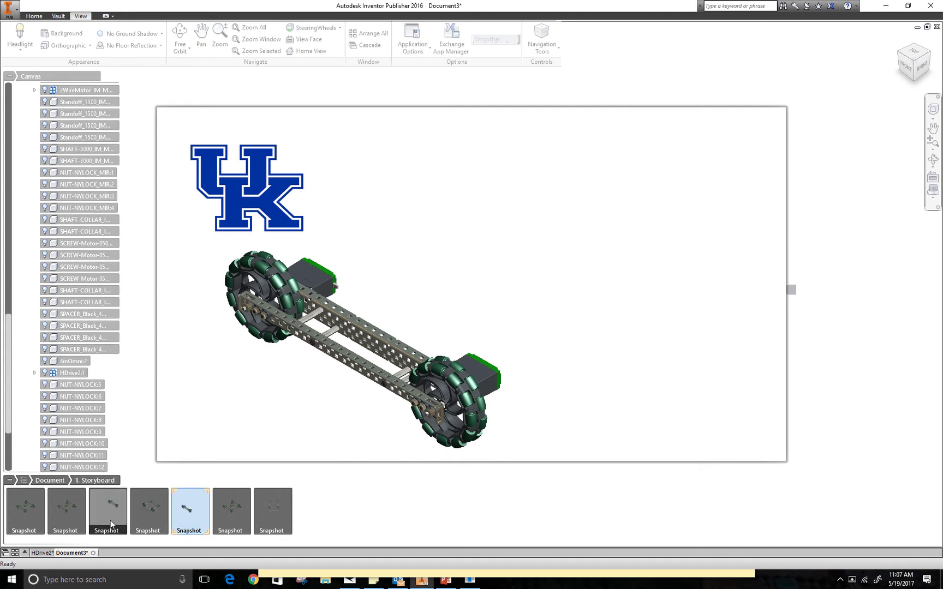
- Replay the second, third and fifth snapshots of Document3
click(65, 511)
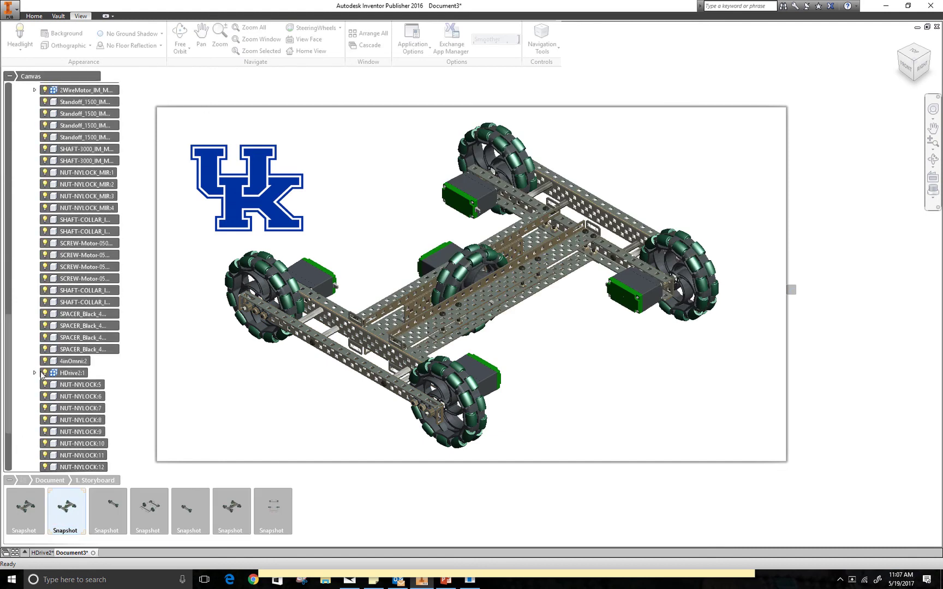
click(111, 509)
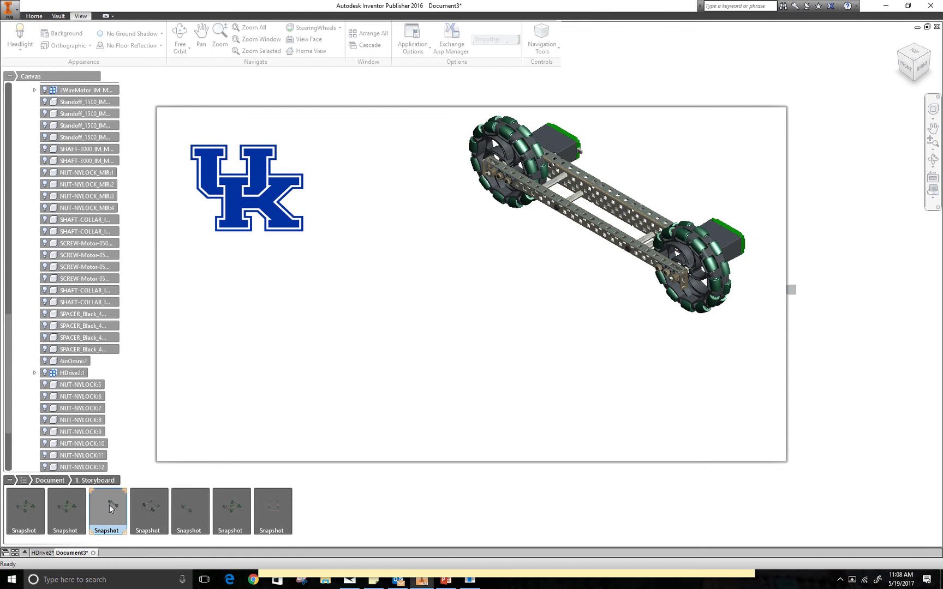
click(192, 509)
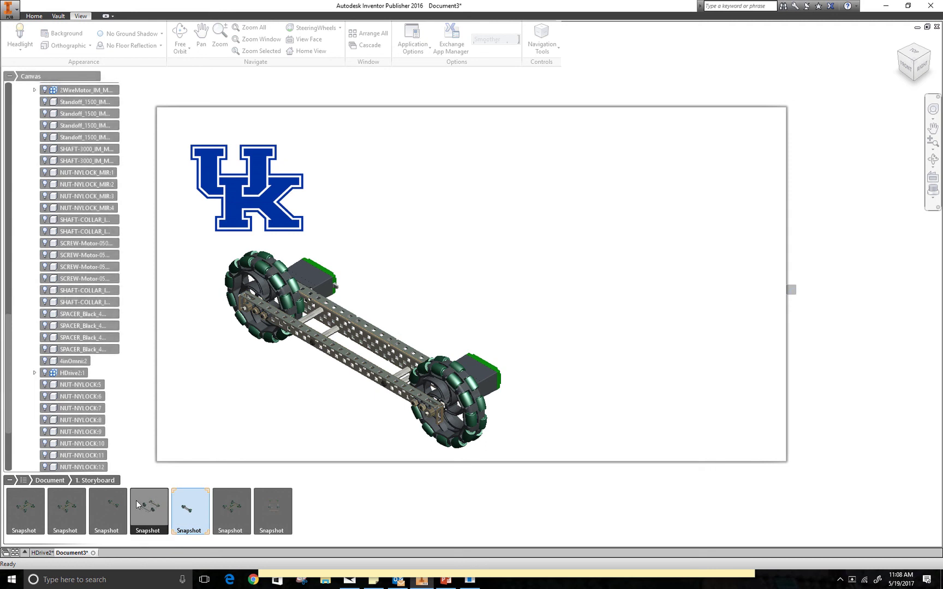
- On the seventh snapshot, move both shaft collars up toward the motors
click(282, 505)
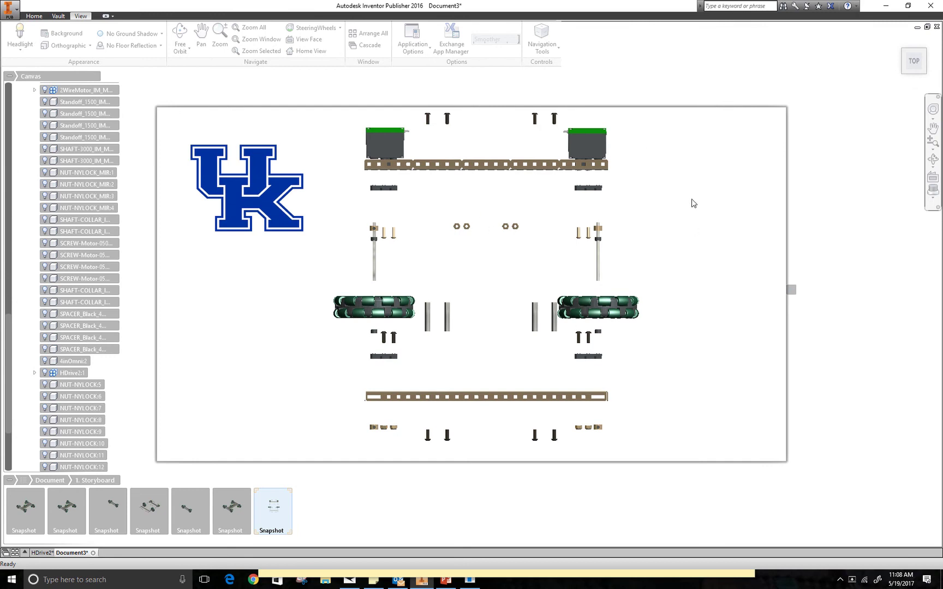
mouse_move(916, 62)
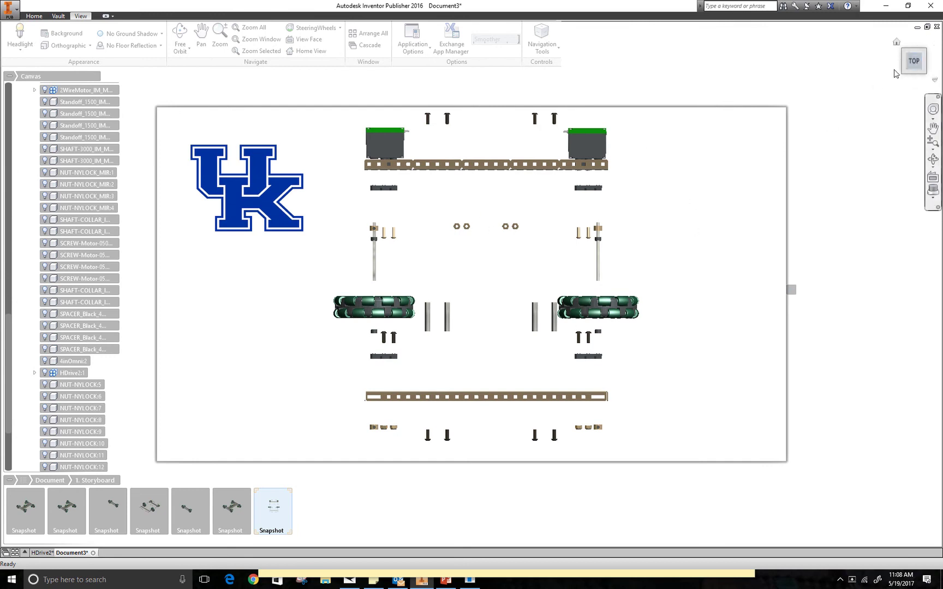
click(375, 229)
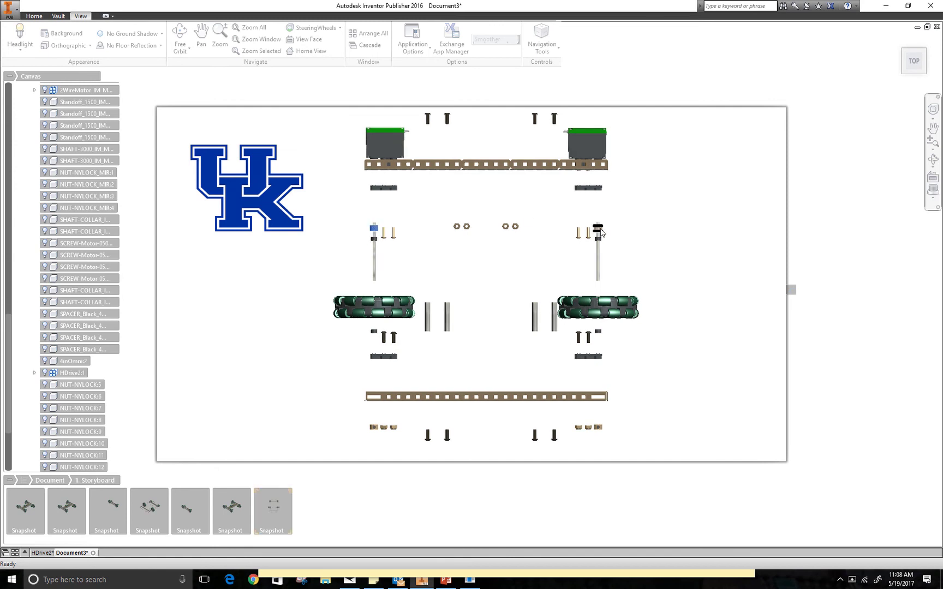
ctrl+click(598, 228)
right_click(629, 220)
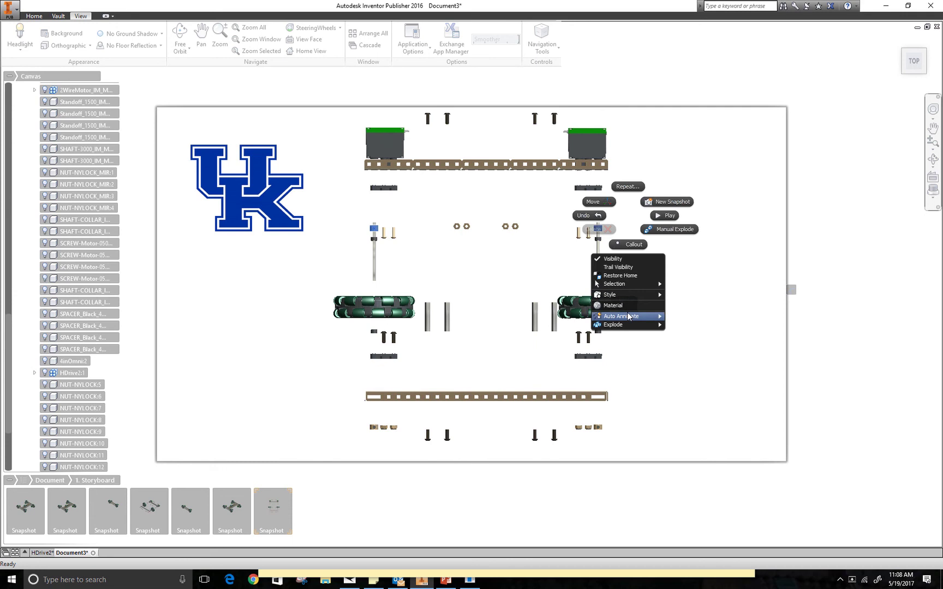
click(598, 202)
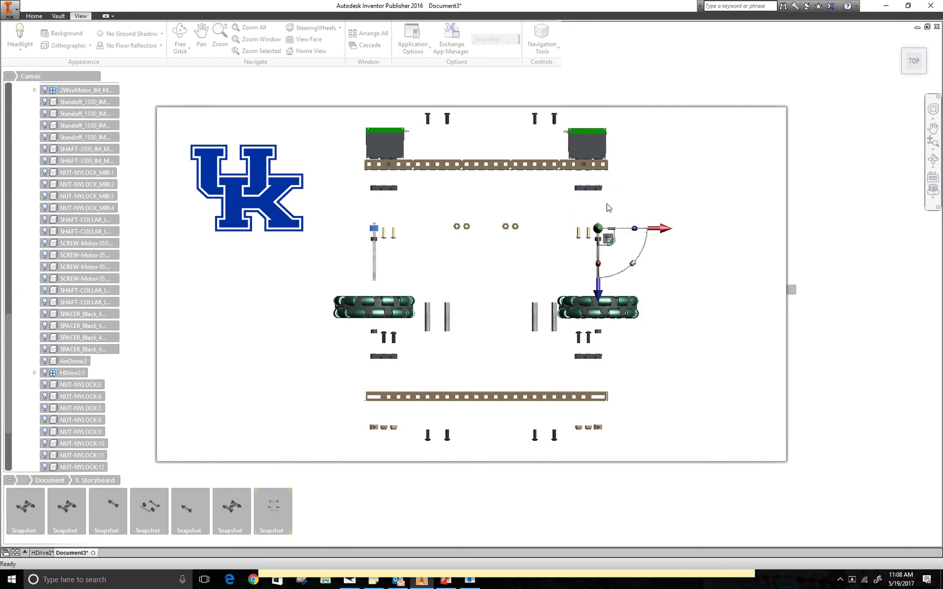
drag(598, 287, 589, 225)
- Move the top beam down toward the centre
click(485, 164)
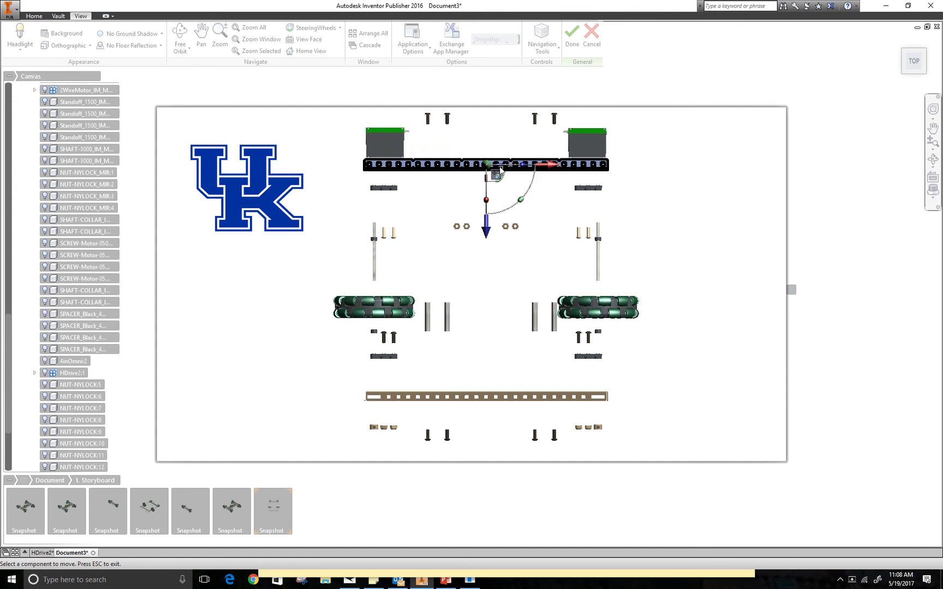
mouse_move(487, 242)
mouse_down()
mouse_move(489, 277)
mouse_move(476, 278)
mouse_move(476, 255)
mouse_up()
scroll(450, 256, down, 2)
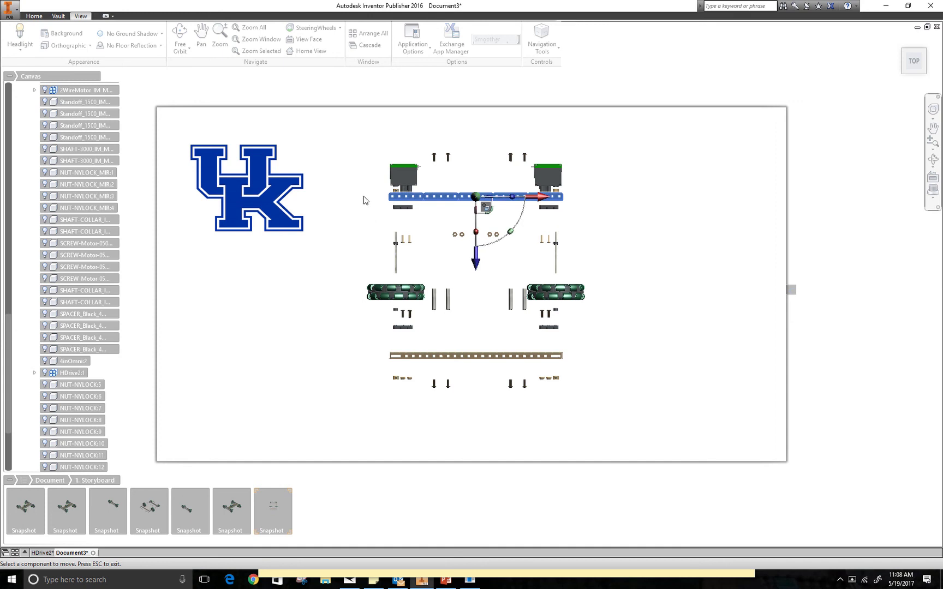
key(Escape)
- Lower the middle parts and the top rail vertically, then select the bottom nuts and screws
drag(567, 274, 599, 421)
right_click(482, 268)
click(448, 240)
click(410, 180)
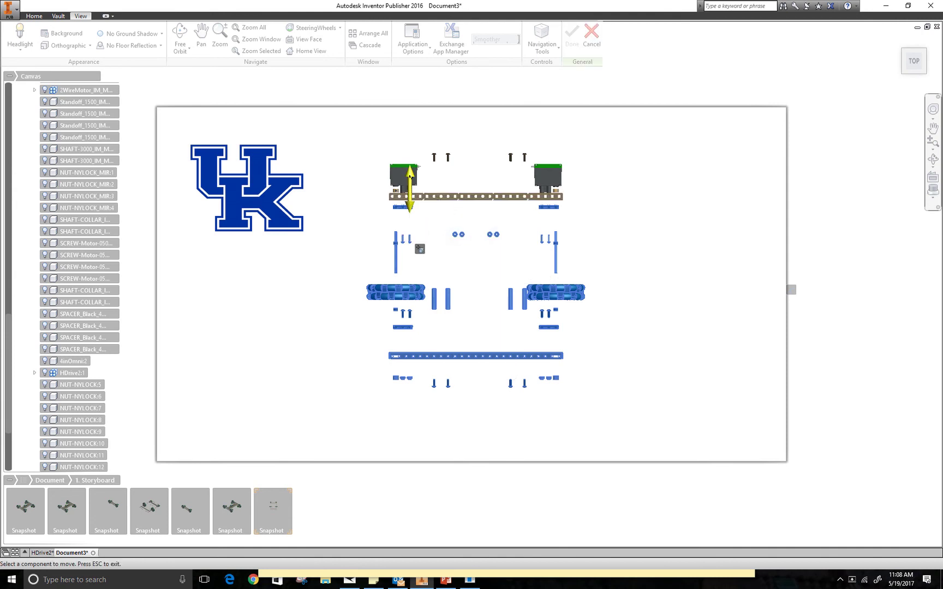
drag(416, 209, 416, 257)
click(467, 199)
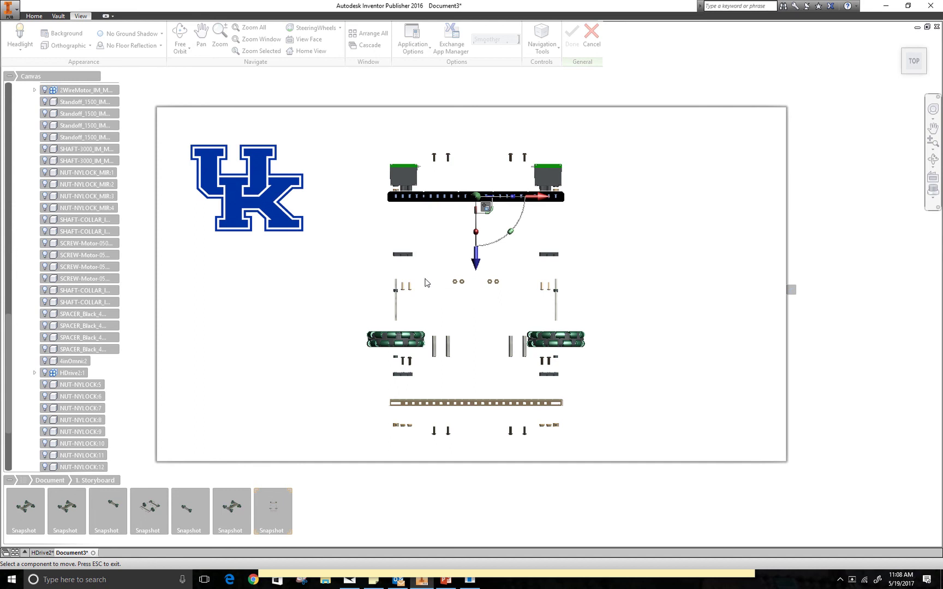
click(483, 265)
drag(483, 265, 480, 294)
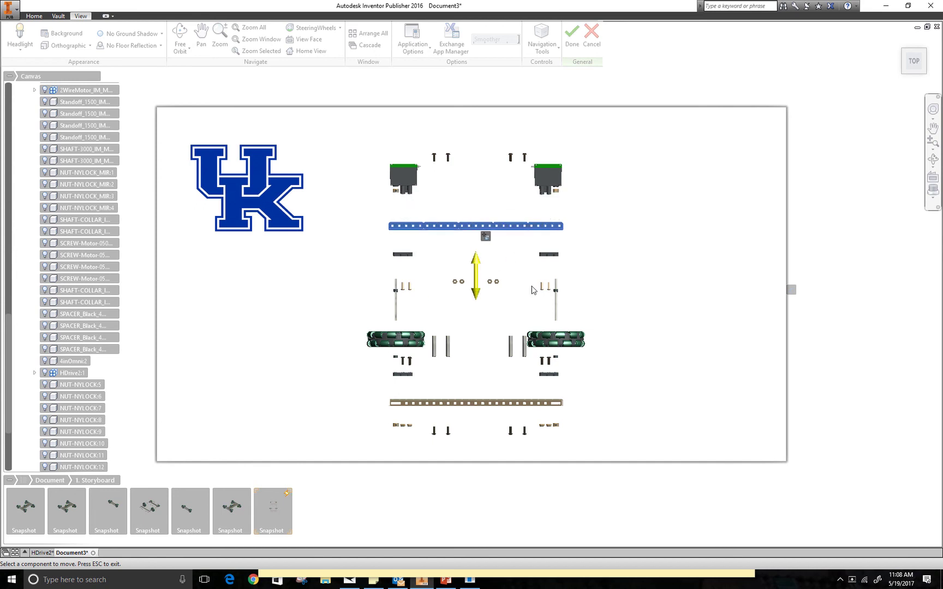
key(Escape)
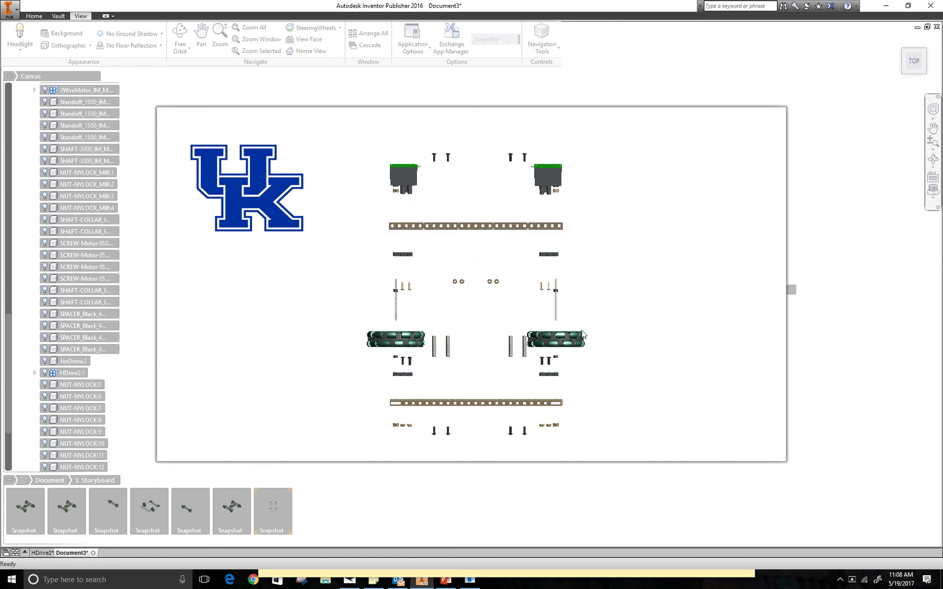
drag(474, 414, 596, 444)
- Show trail lines on the selected bottom parts, then select the right-side screws
right_click(421, 438)
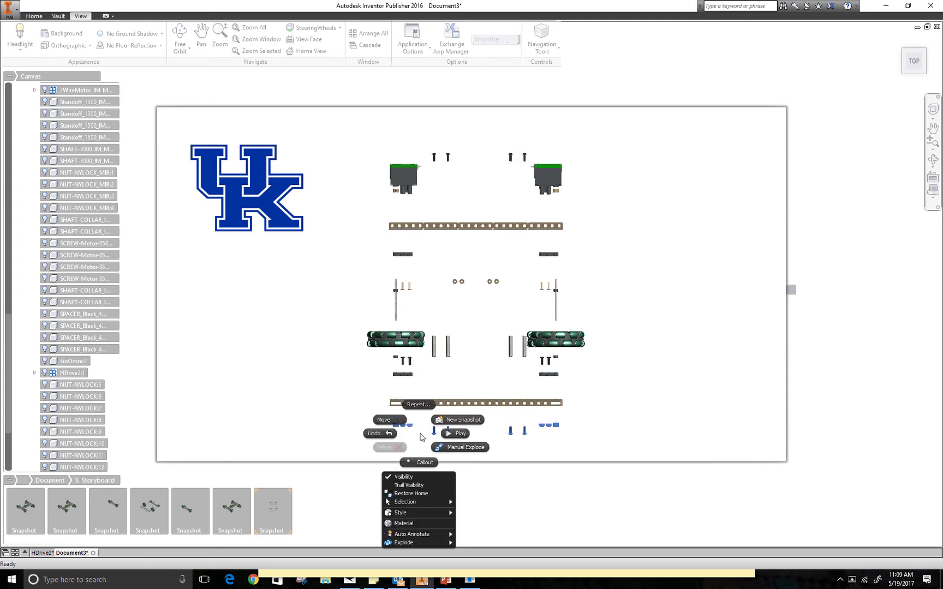
click(414, 485)
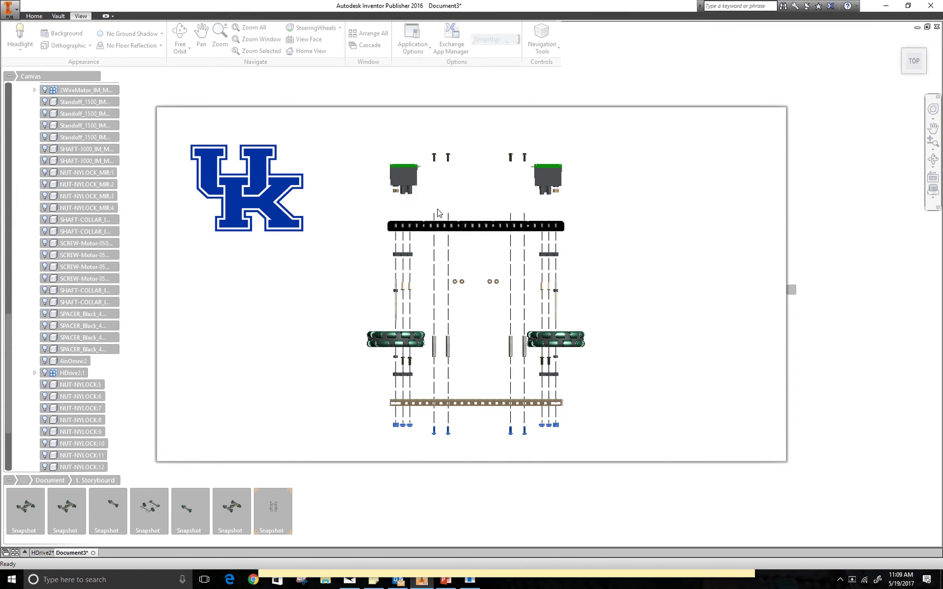
drag(426, 137, 518, 186)
right_click(483, 188)
click(446, 171)
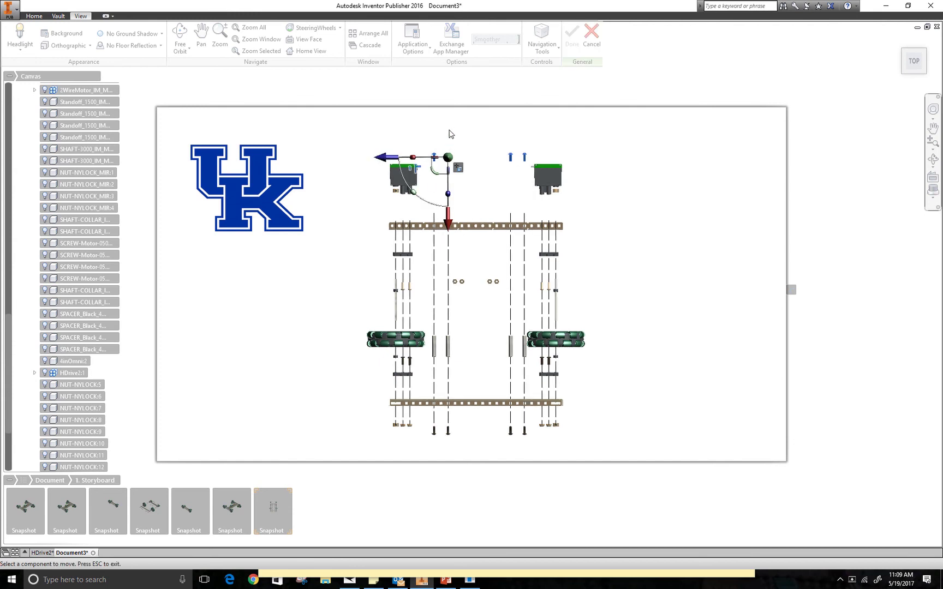
key(Escape)
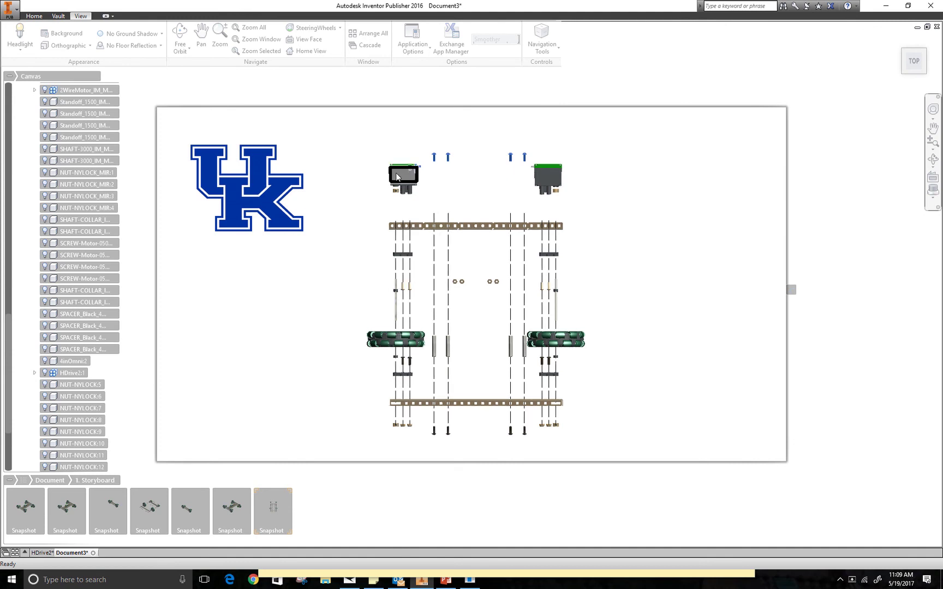
- Show trail lines for the four top screws
click(397, 176)
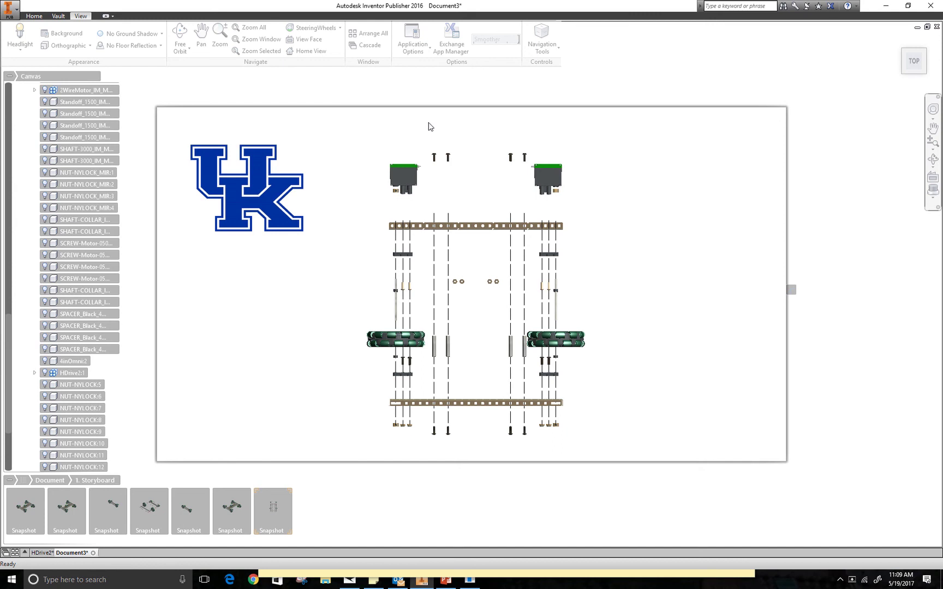
drag(427, 124, 528, 190)
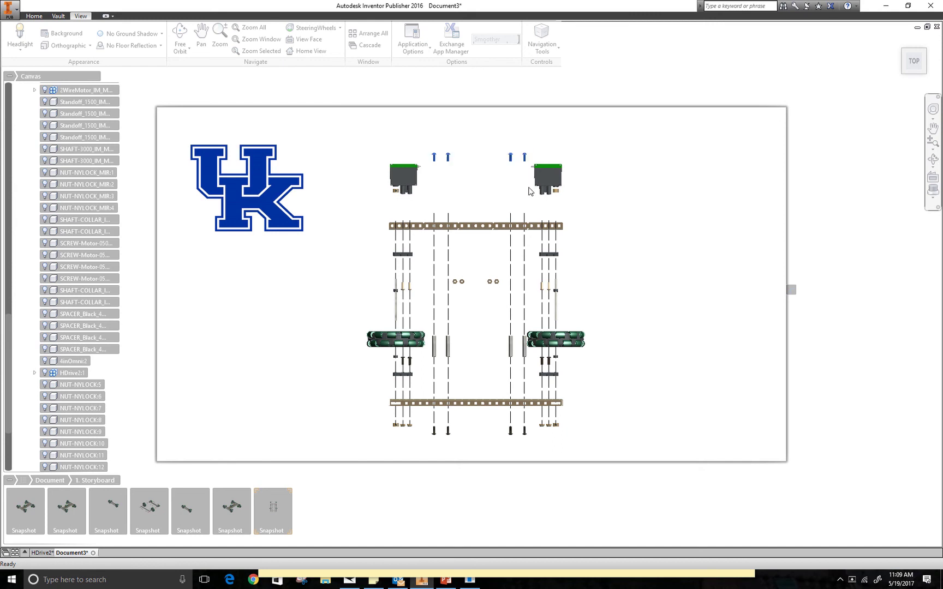
right_click(478, 181)
click(464, 229)
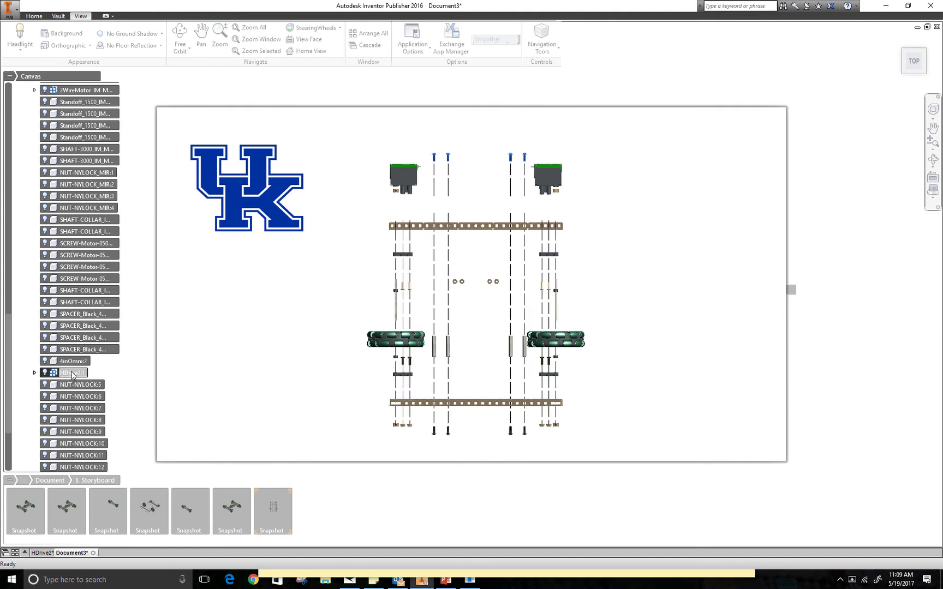
- Move the right motor's small part out and show its trail
right_click(557, 193)
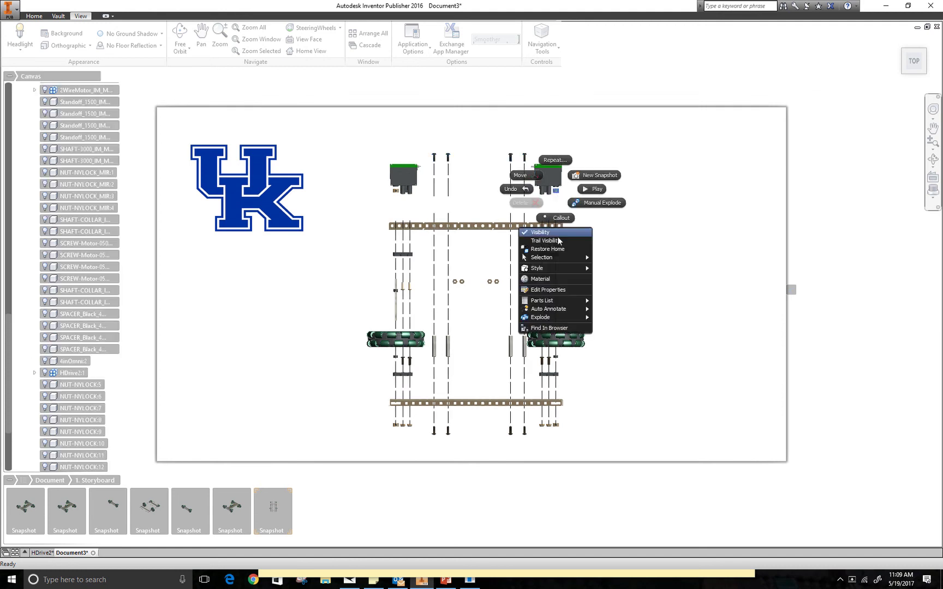
click(527, 178)
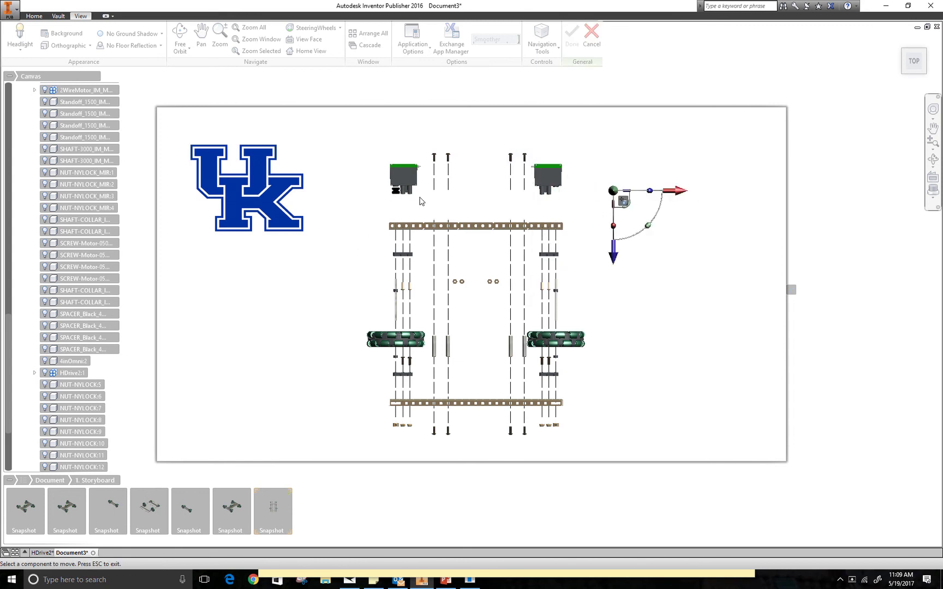
right_click(560, 206)
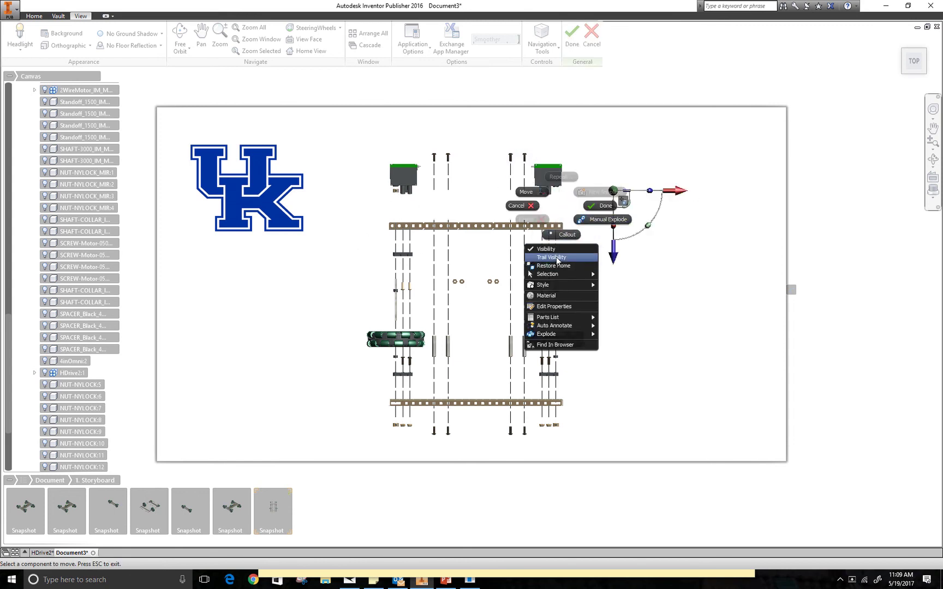
click(532, 250)
click(394, 192)
right_click(395, 191)
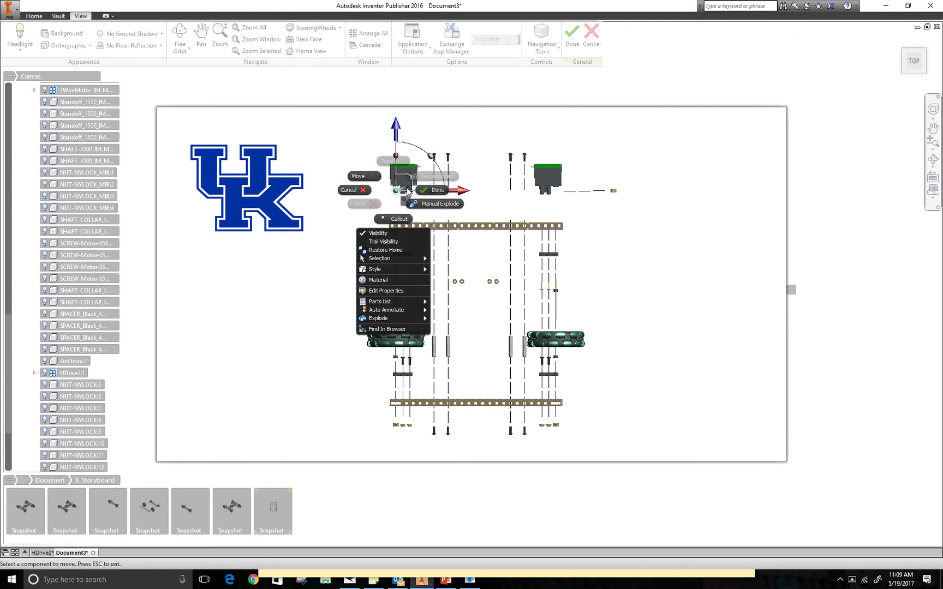
click(436, 190)
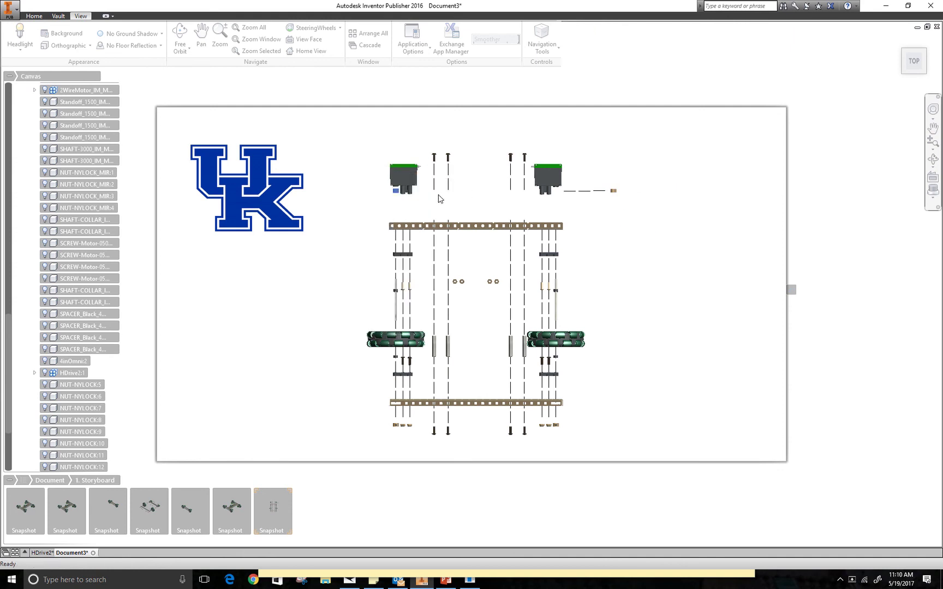
- Slide the left motor's small part out with a trail, then capture a new snapshot
right_click(397, 194)
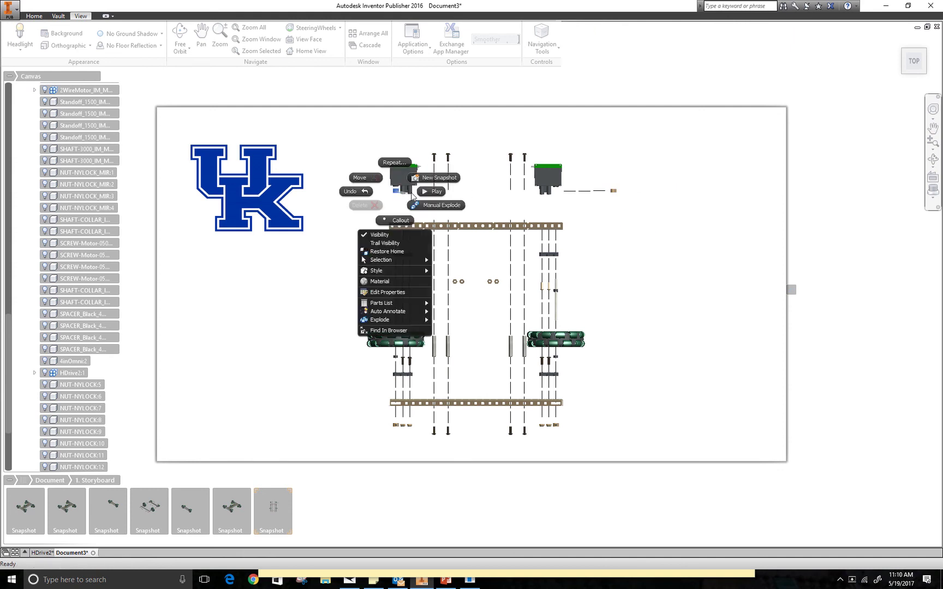
click(374, 181)
drag(465, 195, 406, 194)
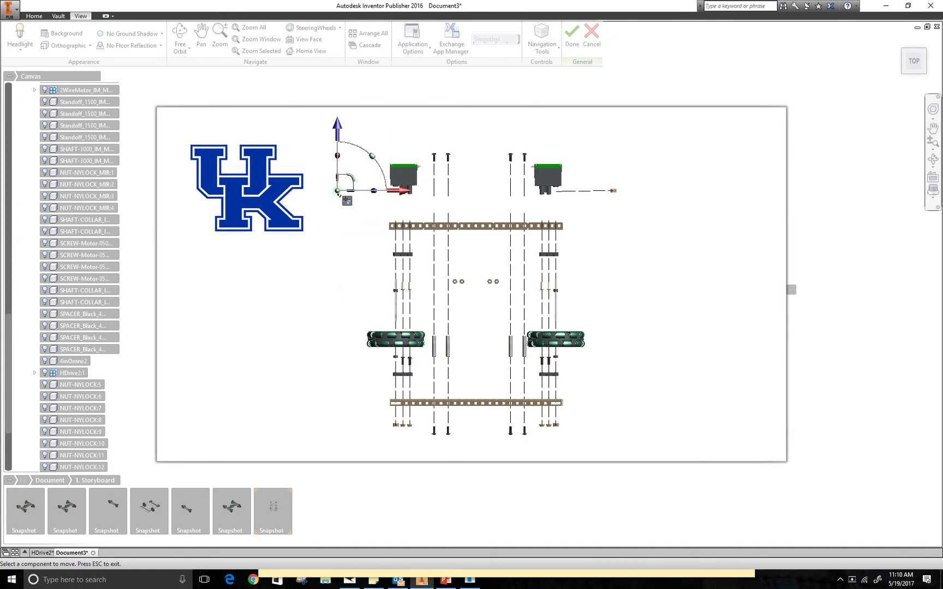
right_click(337, 194)
key(Escape)
right_click(338, 195)
click(338, 246)
key(Escape)
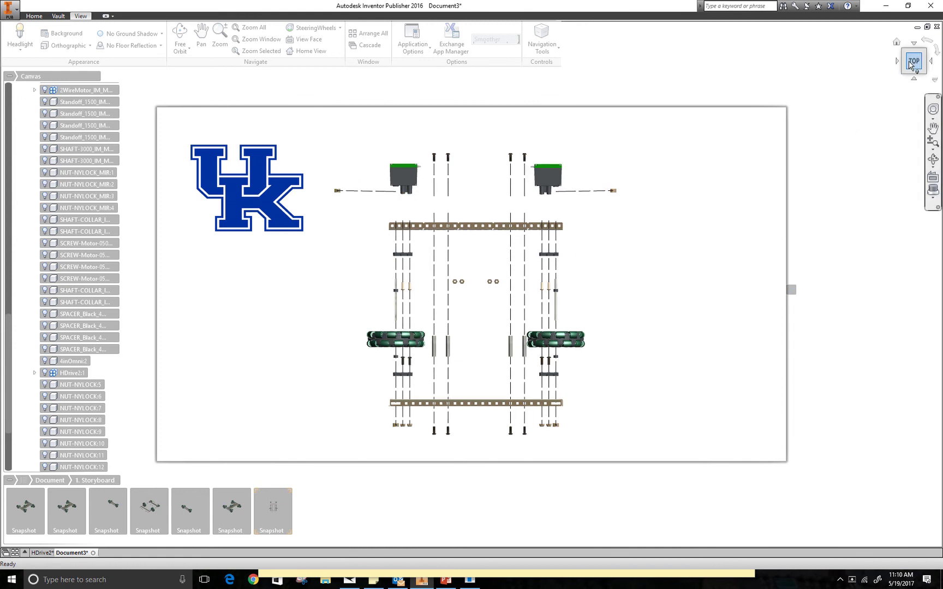
right_click(618, 281)
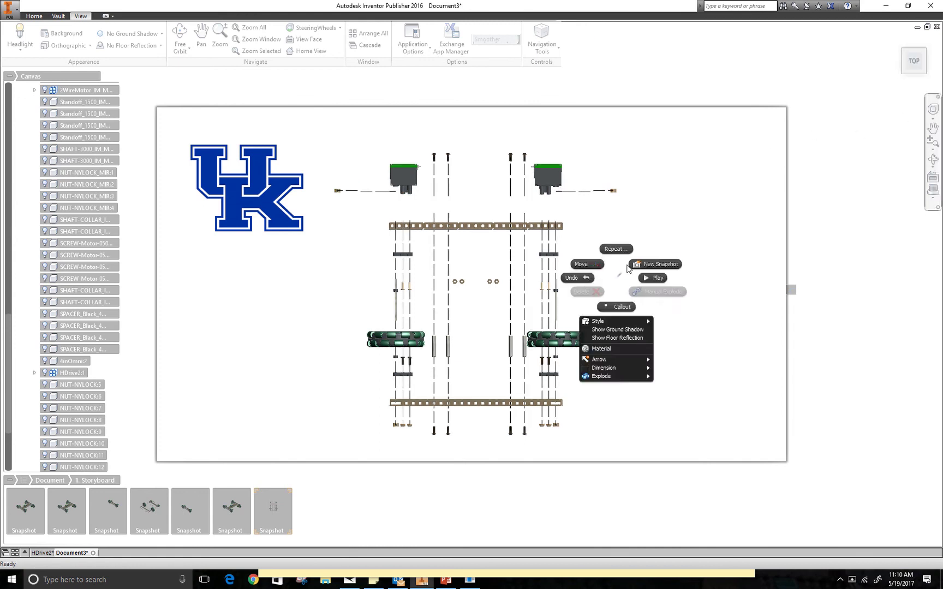
click(655, 267)
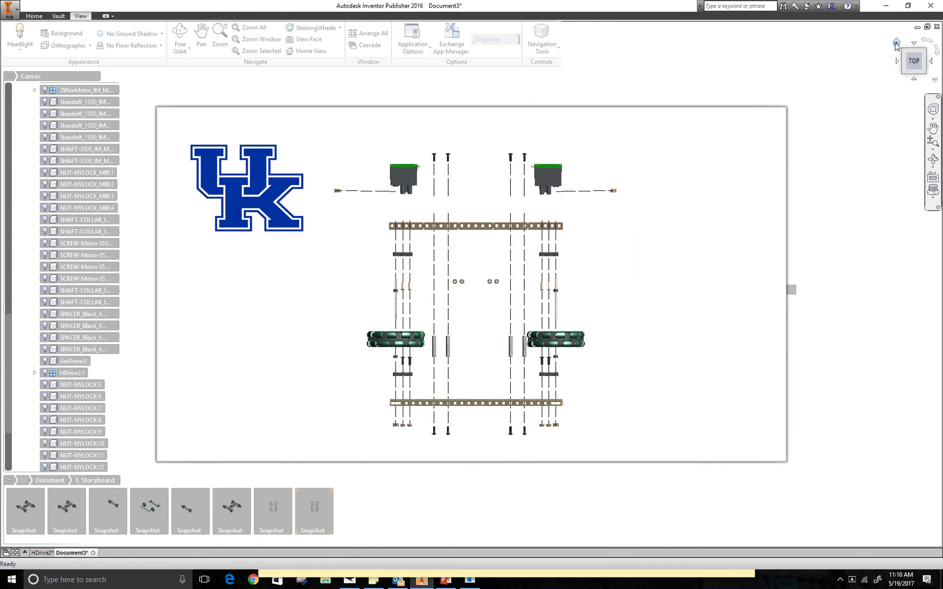
- Return to the isometric Home view and preview the fifth, fourth and third snapshots
click(896, 42)
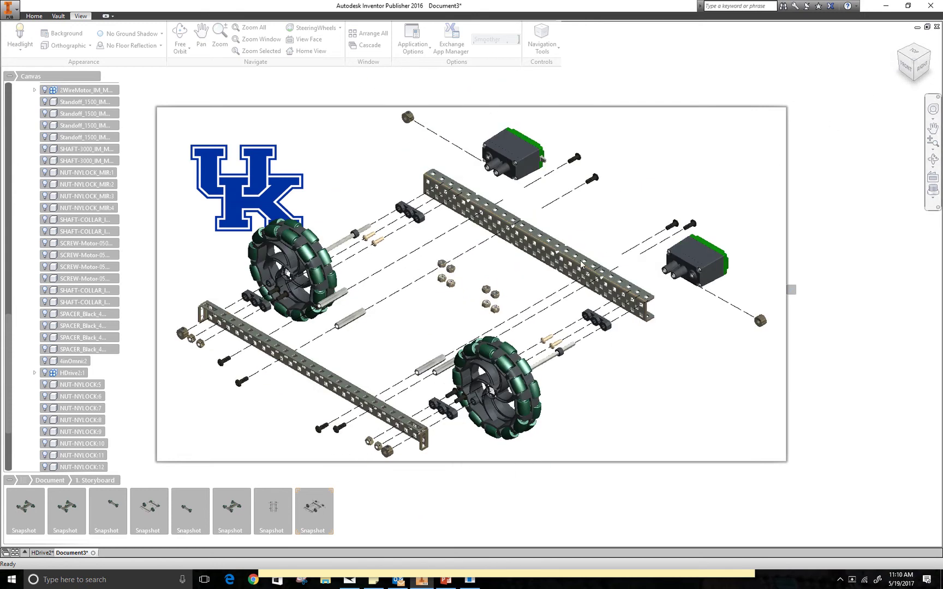
click(186, 516)
click(151, 513)
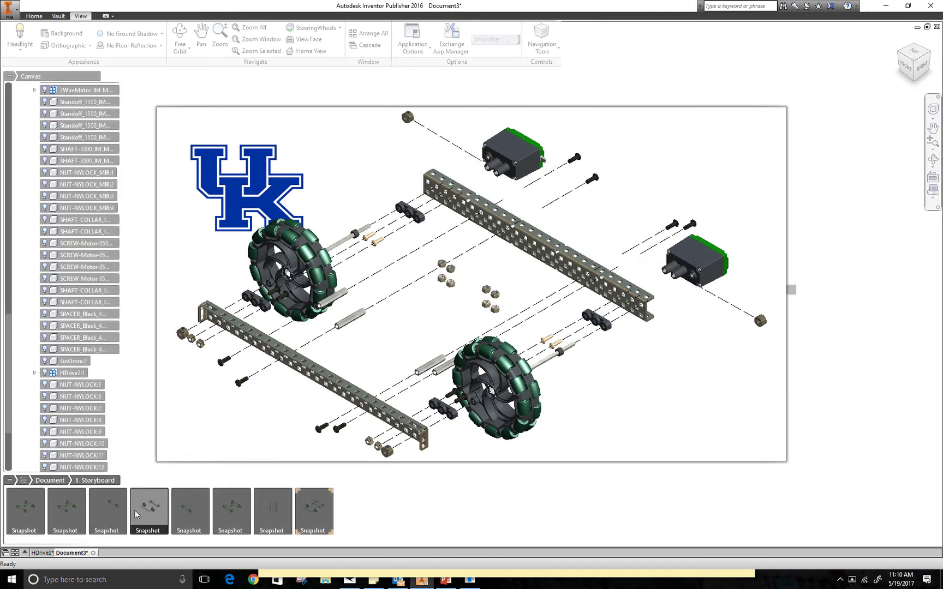
click(117, 511)
click(116, 511)
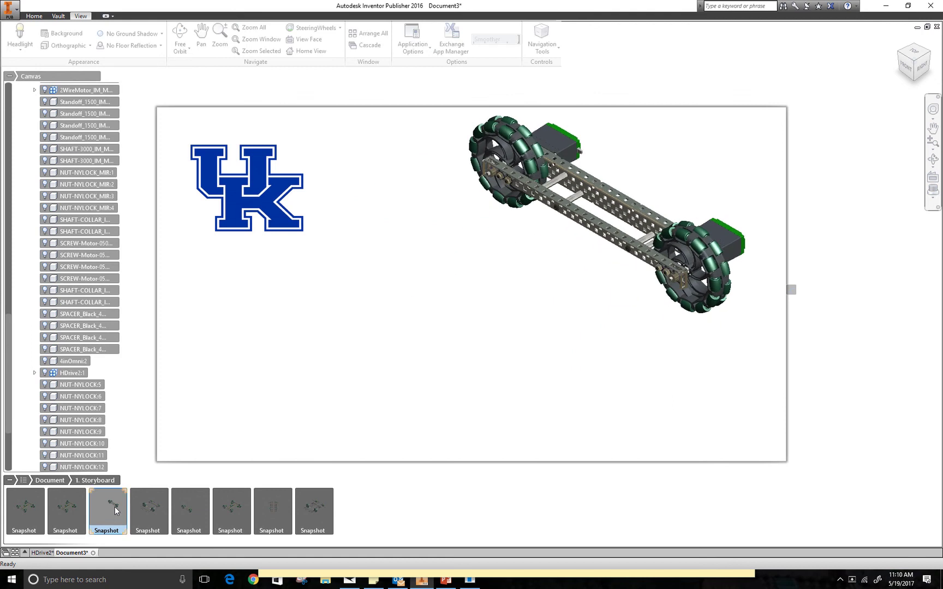
- On the newest snapshot, shift the exploded model right and up and zoom in slightly
click(319, 509)
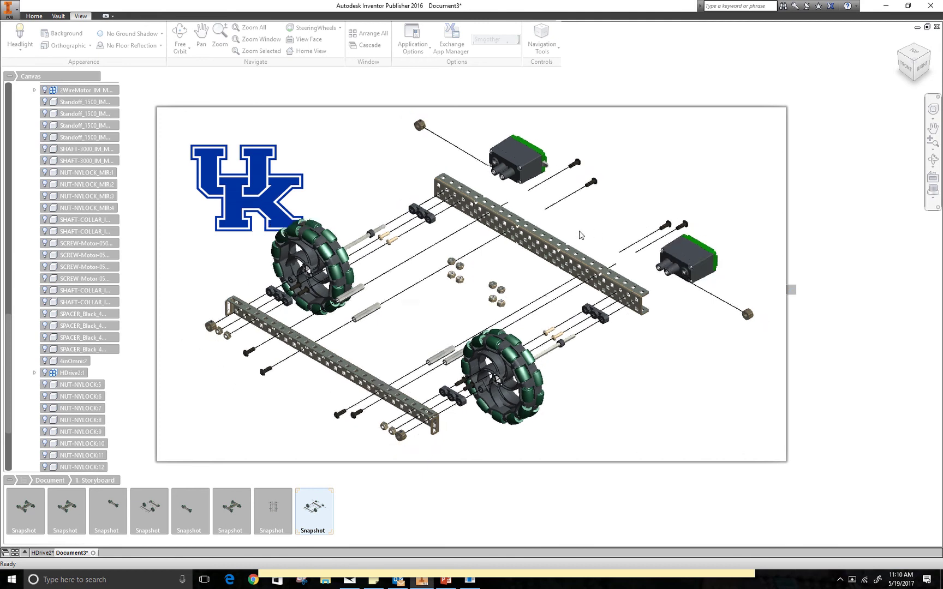
middle_drag(579, 233, 619, 219)
scroll(272, 325, up, 1)
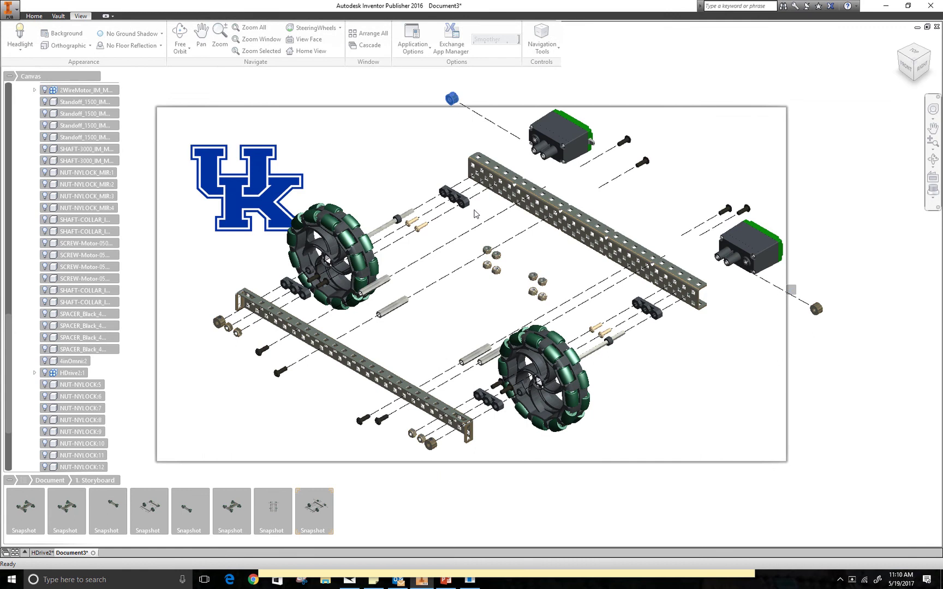
- Slide the top nut and the right-side nut closer to their motors along their trails
right_click(428, 137)
click(404, 134)
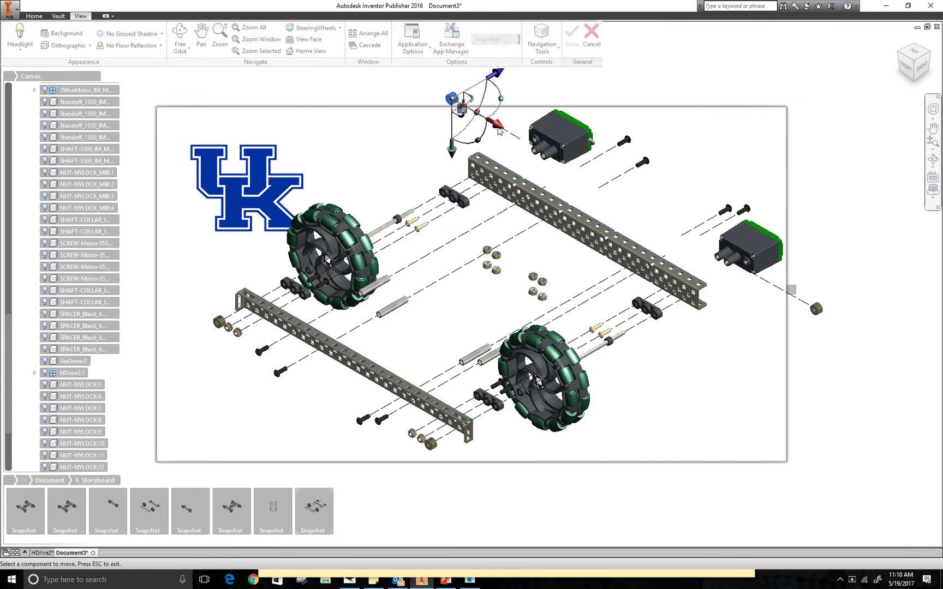
drag(462, 109, 503, 132)
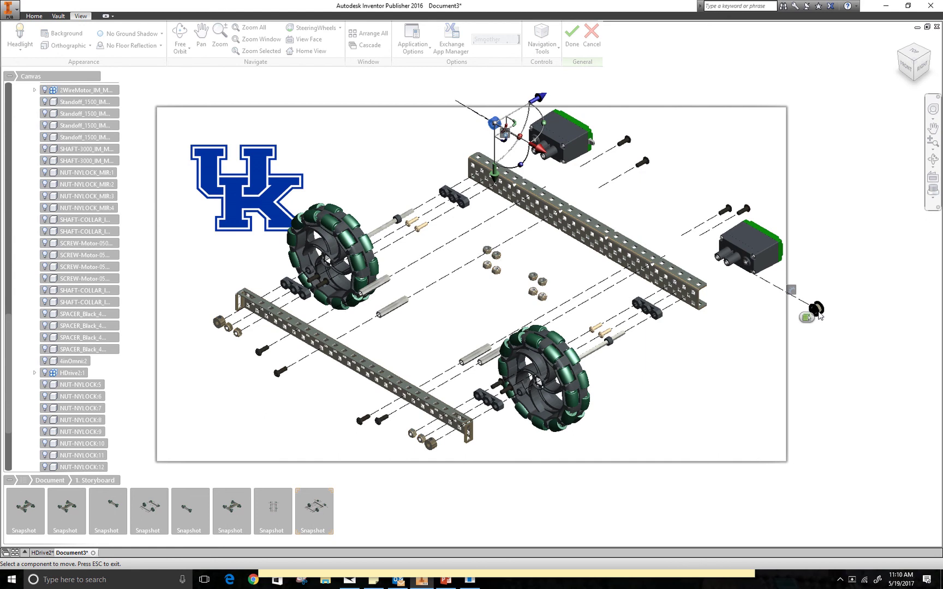
click(819, 314)
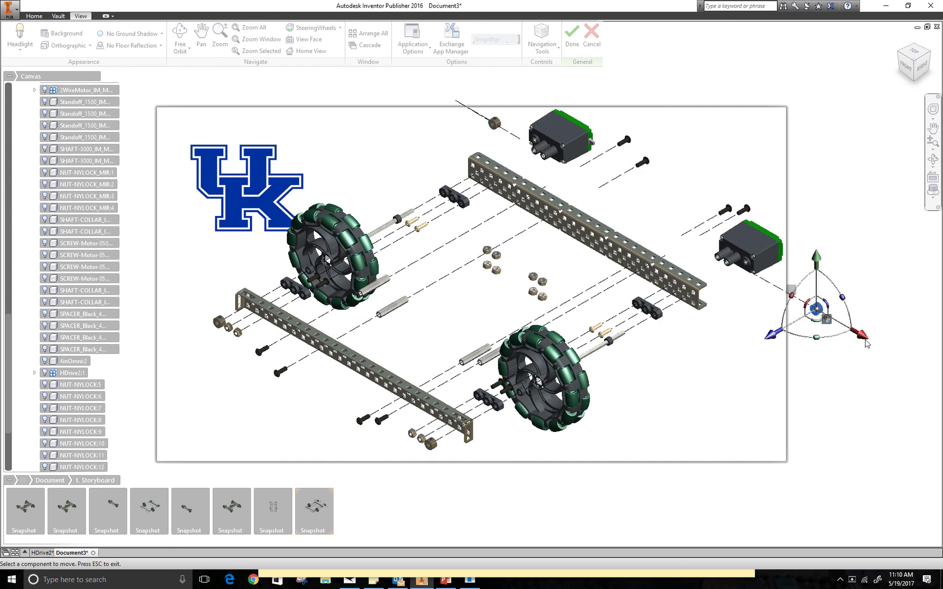
drag(865, 342, 834, 338)
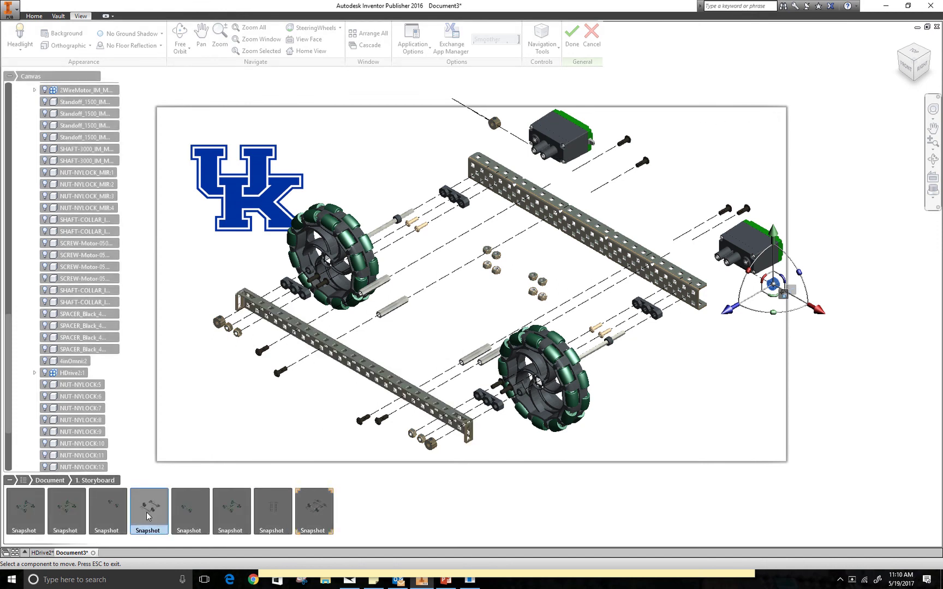
- Play the storyboard from the first snapshot, then exit playback with Esc to resume editing
click(27, 511)
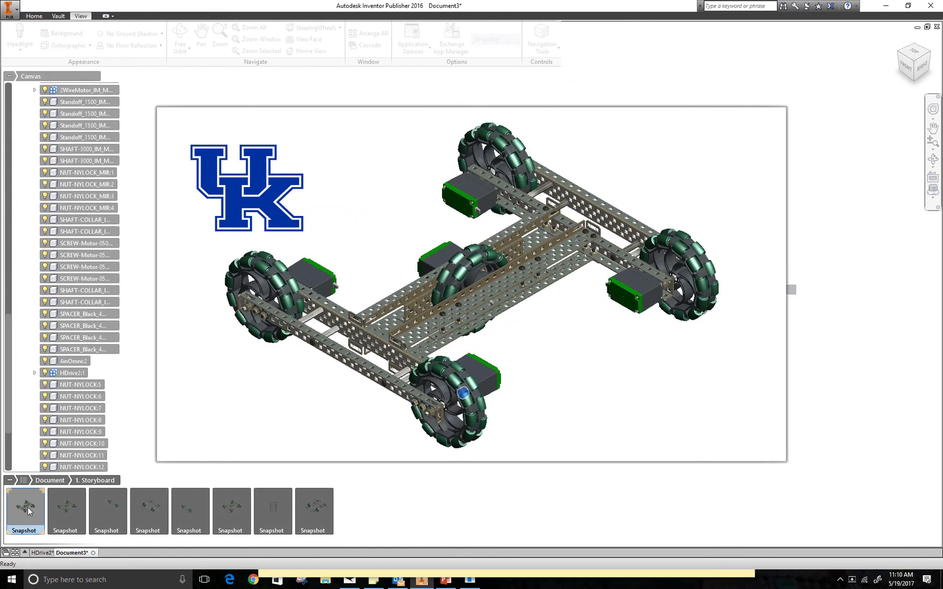
right_click(30, 511)
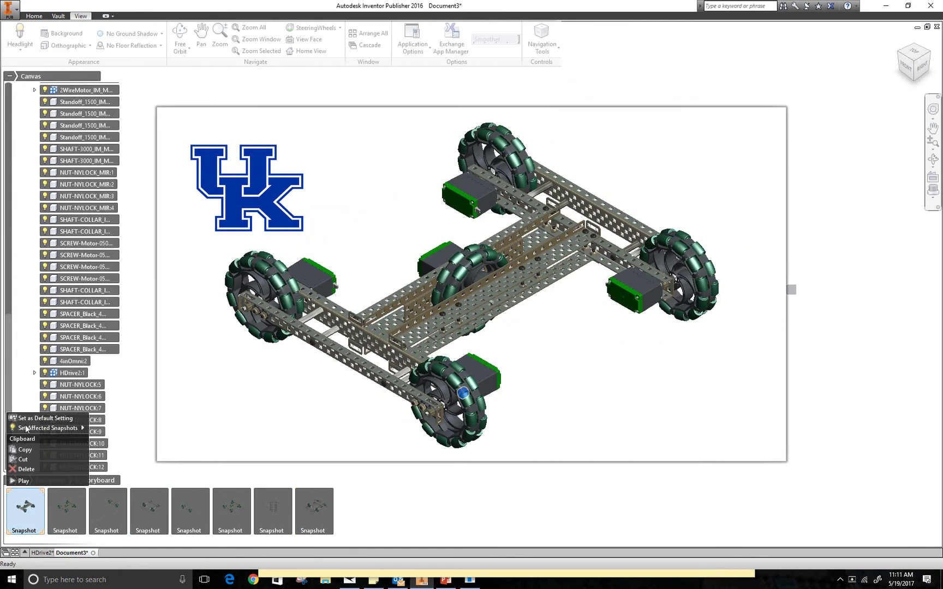
click(23, 480)
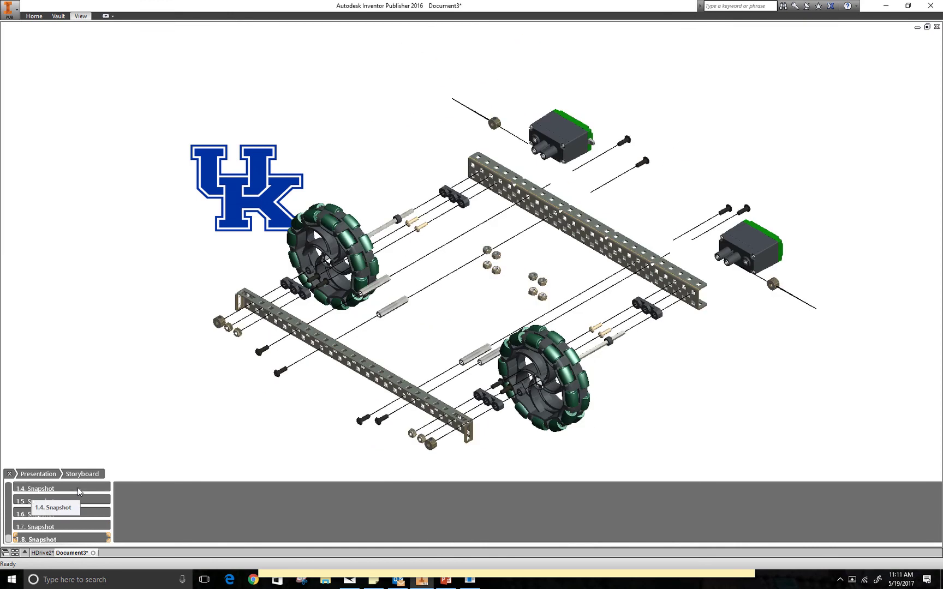
key(Escape)
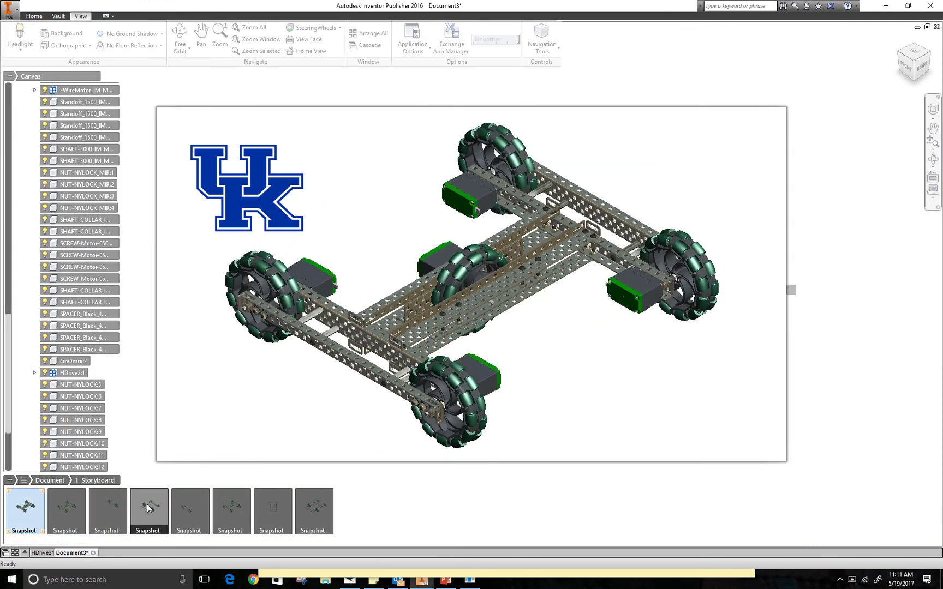
- In snapshot 4, hide the eight loose nuts in the middle of the chassis
click(147, 509)
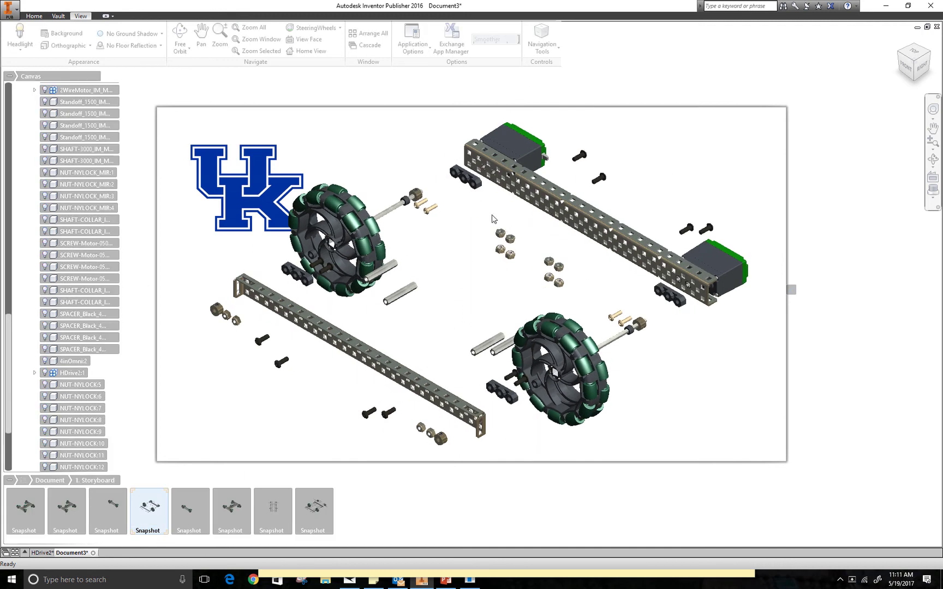
drag(504, 240, 588, 296)
drag(530, 258, 484, 227)
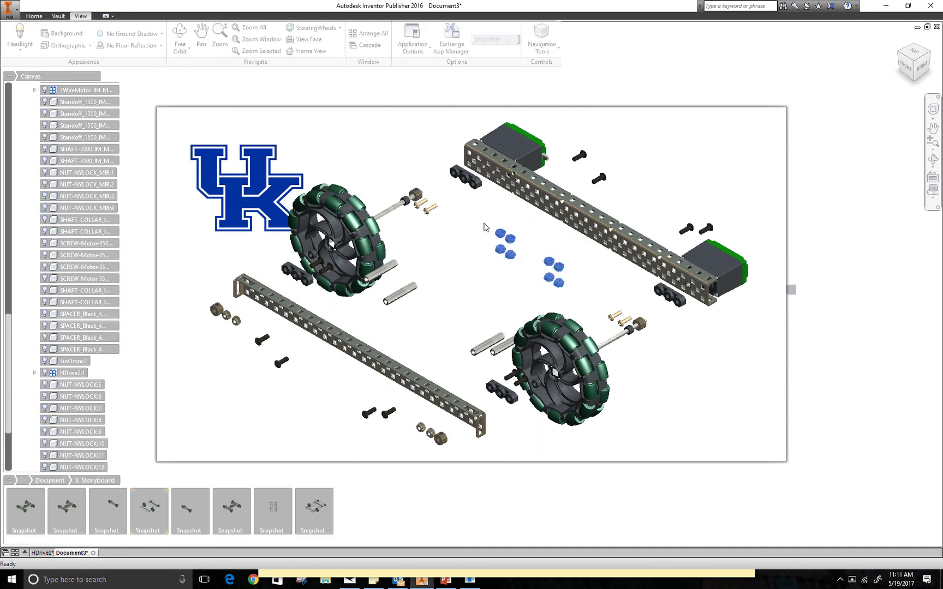
right_click(475, 254)
click(465, 323)
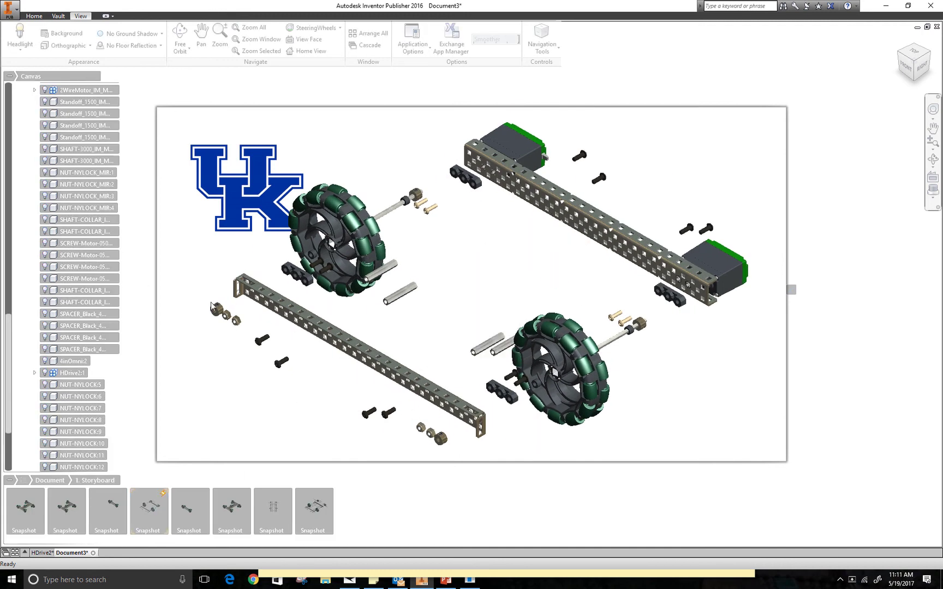
- Turn on trail lines for the three spacers left of the left bar
drag(200, 299, 286, 391)
click(244, 353)
drag(200, 303, 234, 343)
right_click(234, 349)
click(224, 393)
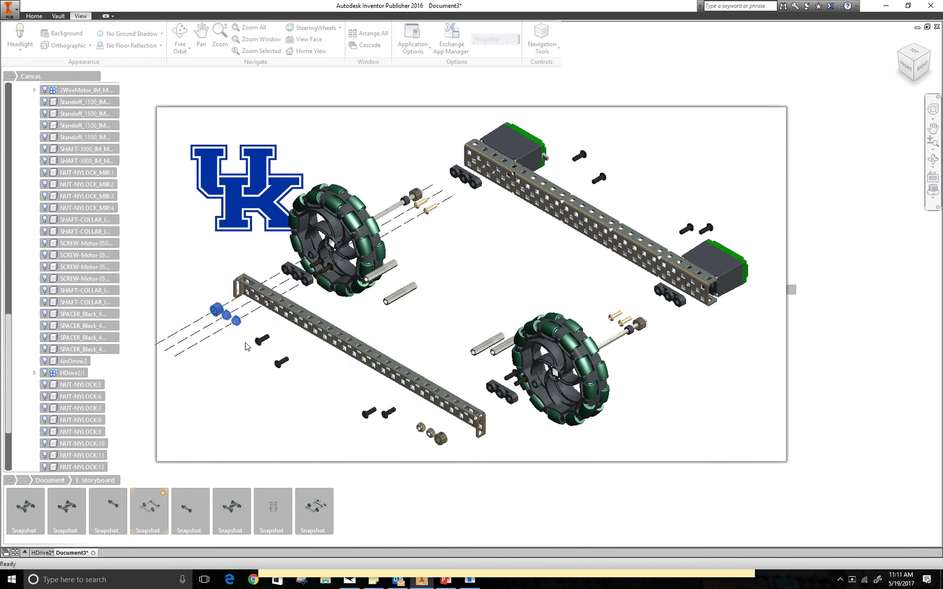
- Show trail lines for the screws and nuts below the left bar
drag(255, 341, 279, 383)
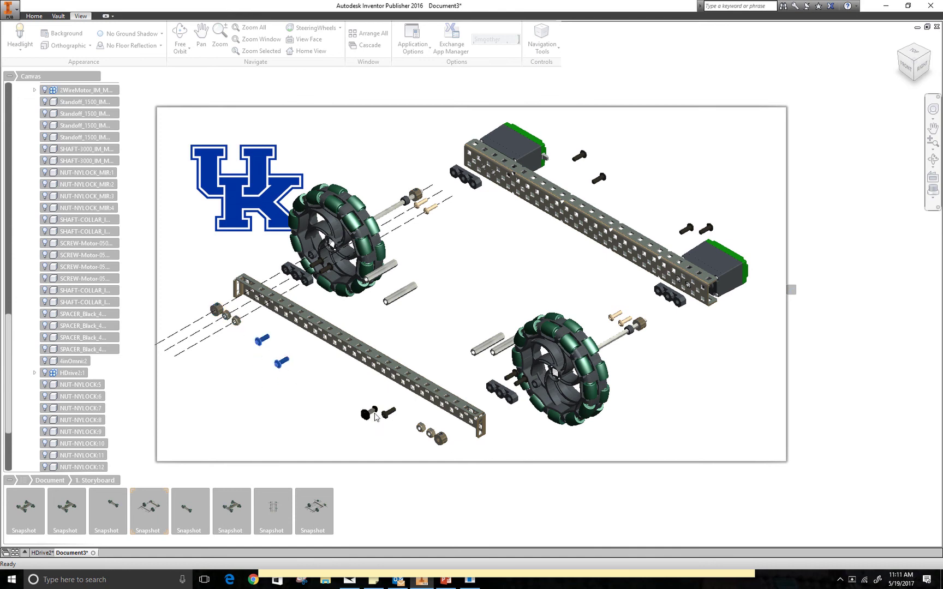
ctrl+click(389, 413)
ctrl+click(421, 428)
ctrl+click(430, 433)
ctrl+click(440, 438)
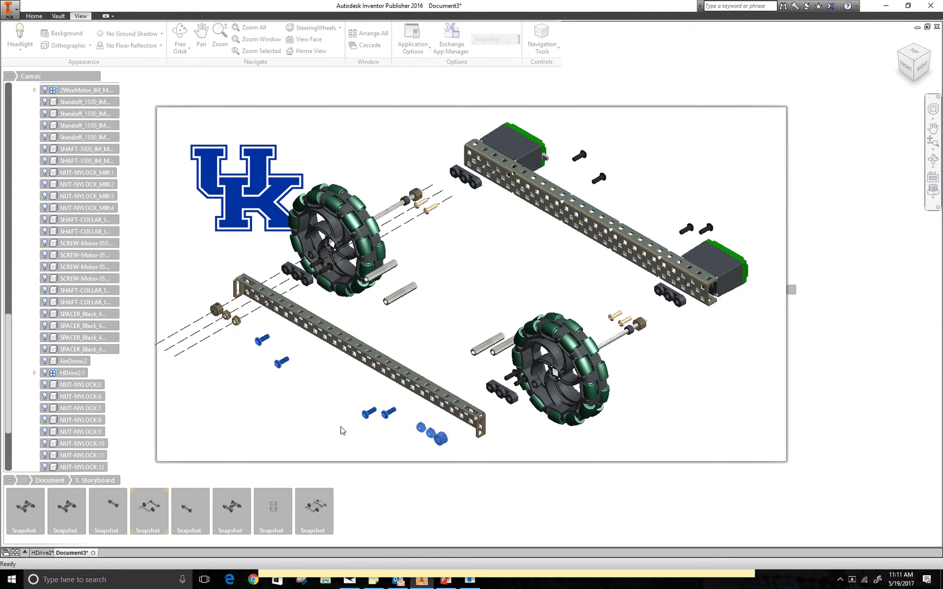
right_click(308, 400)
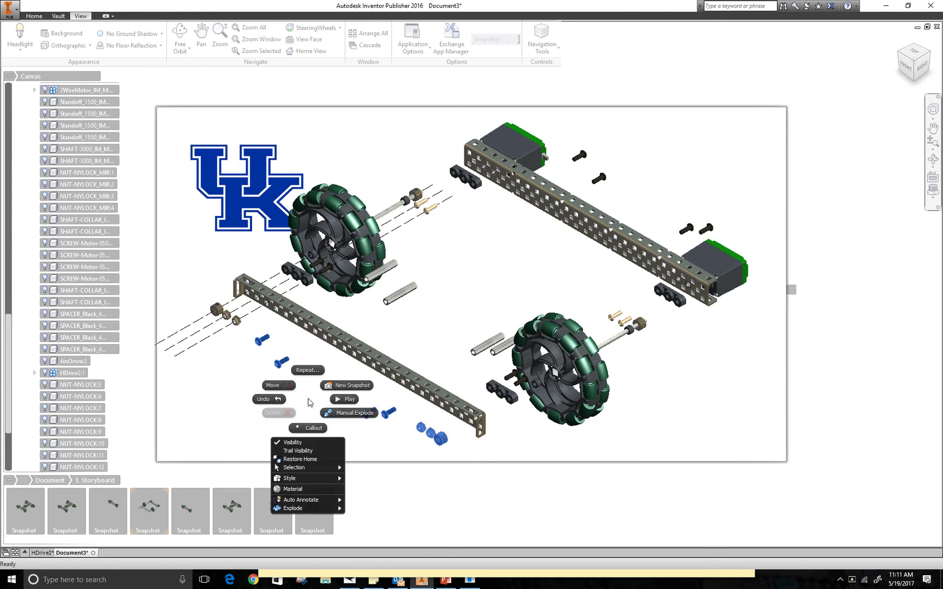
click(292, 456)
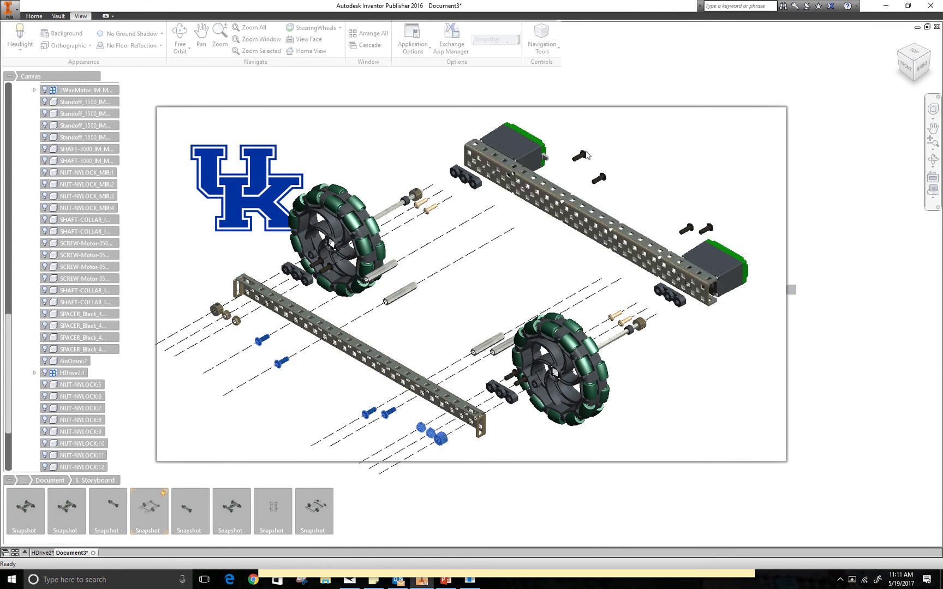
- Show trail lines for the four screws near the far beam
click(581, 158)
click(582, 159)
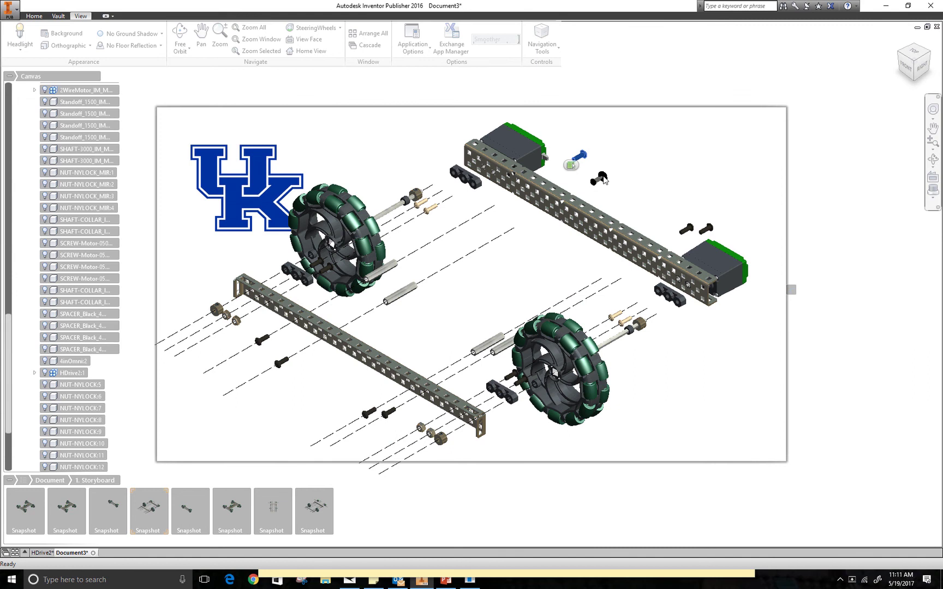
ctrl+click(598, 178)
ctrl+click(686, 229)
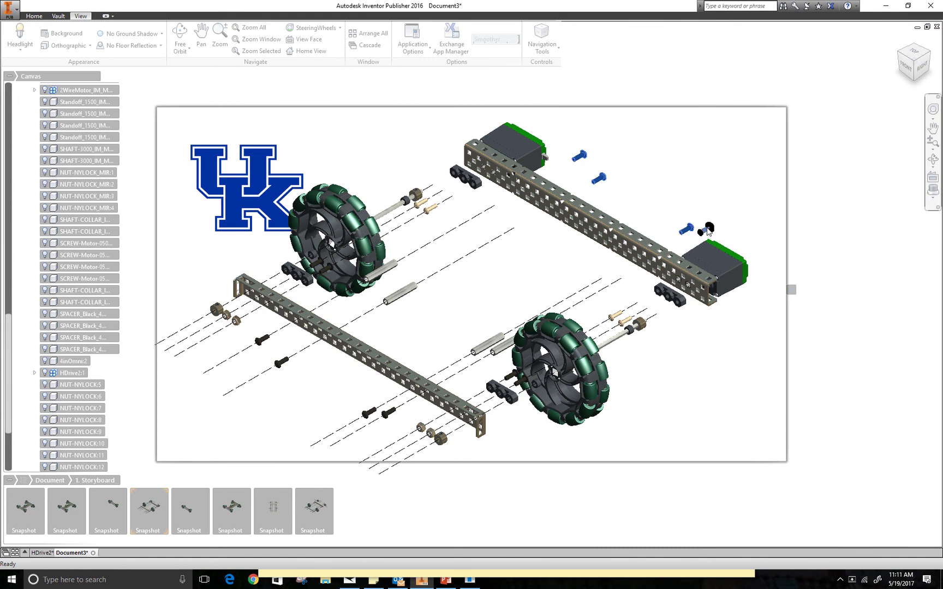
right_click(689, 205)
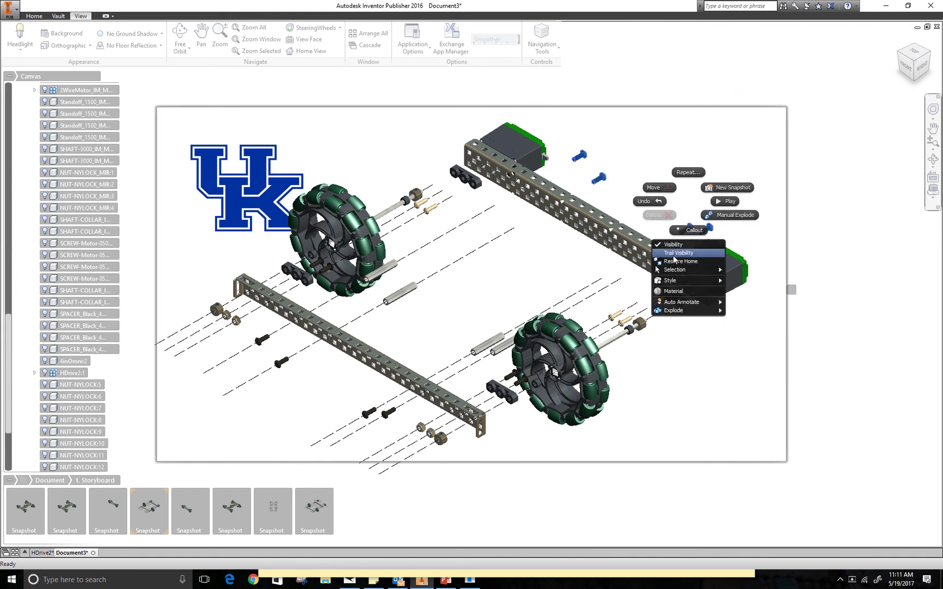
click(673, 254)
click(669, 178)
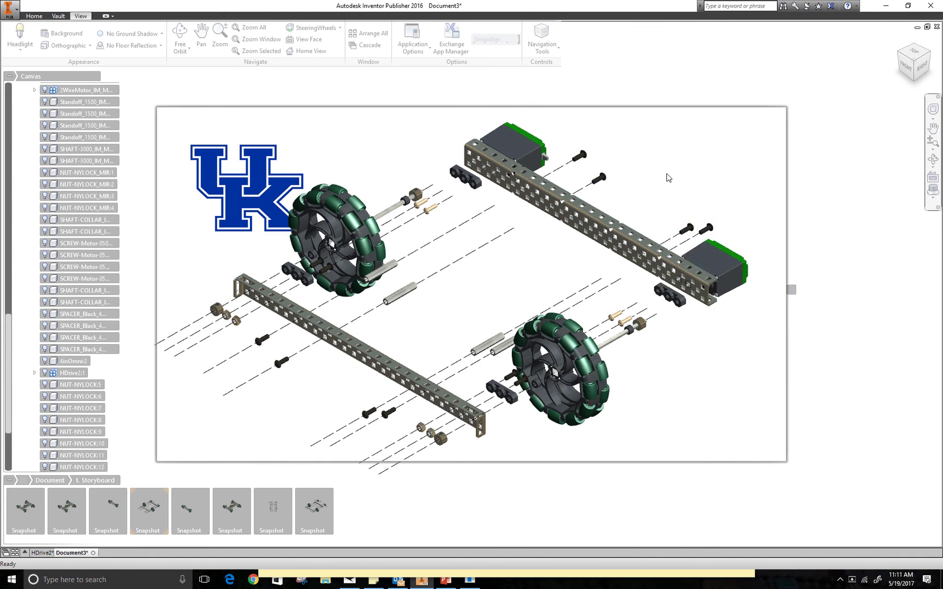
- Play the first snapshot's assembled view, then preview the whole storyboard as a presentation
click(14, 518)
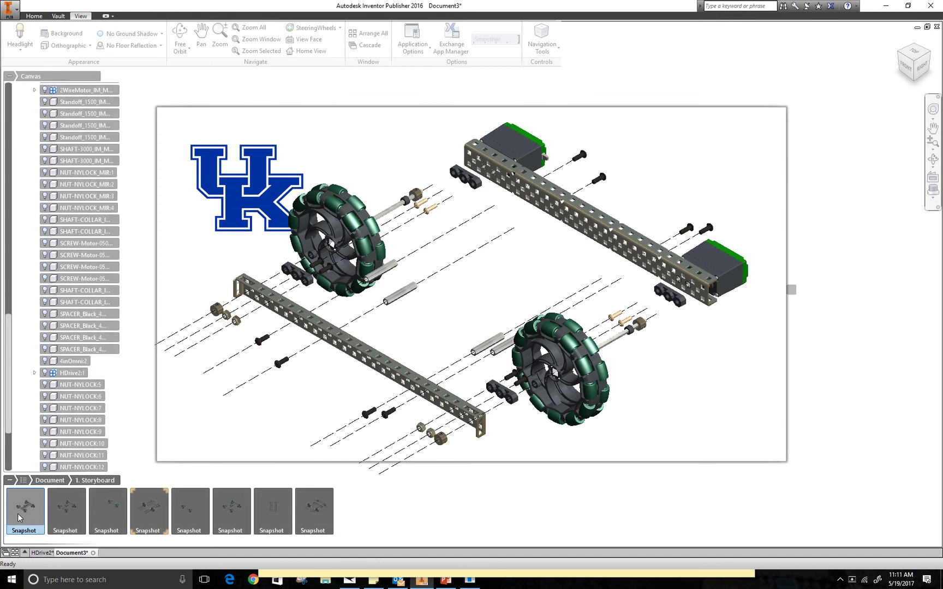
double_click(18, 517)
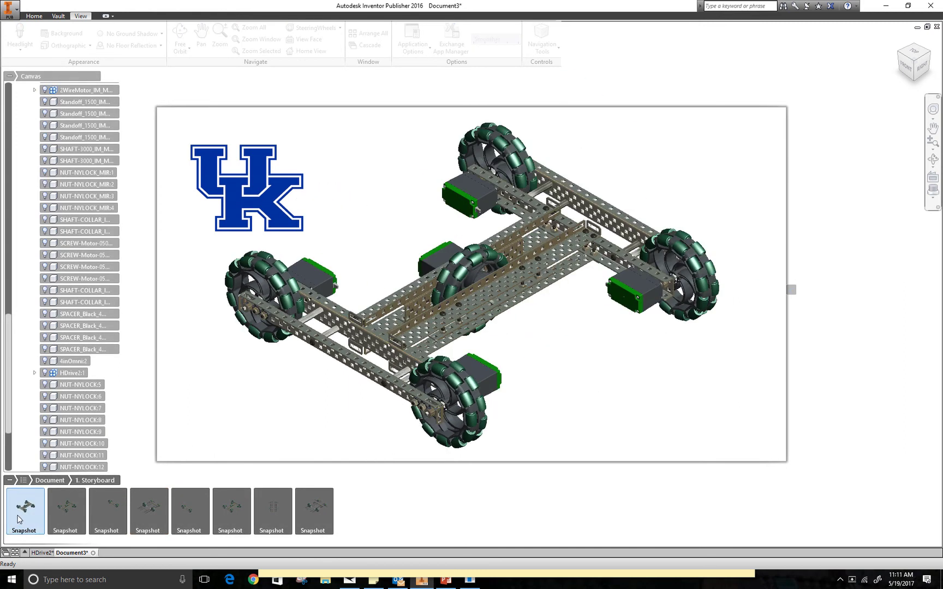
right_click(197, 392)
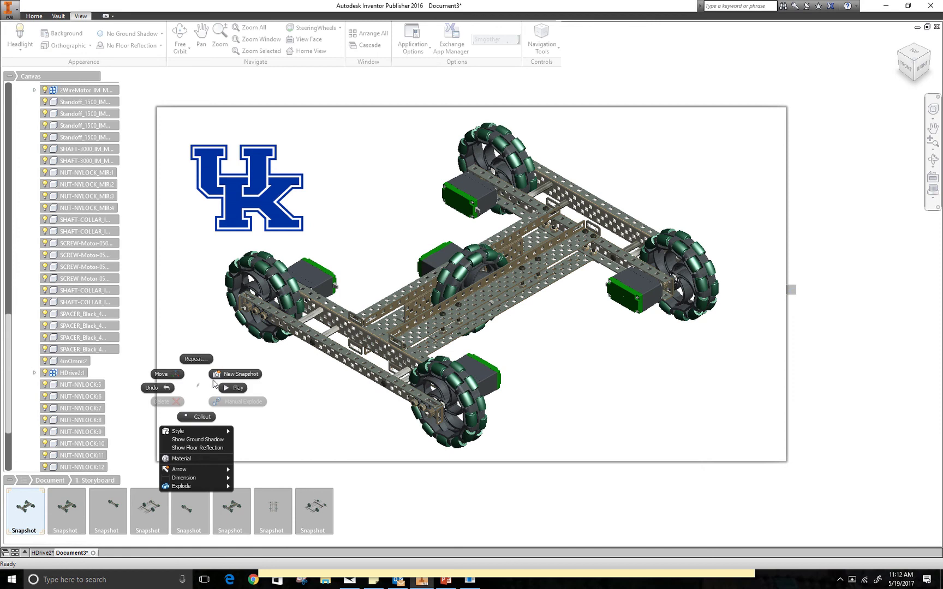
click(177, 326)
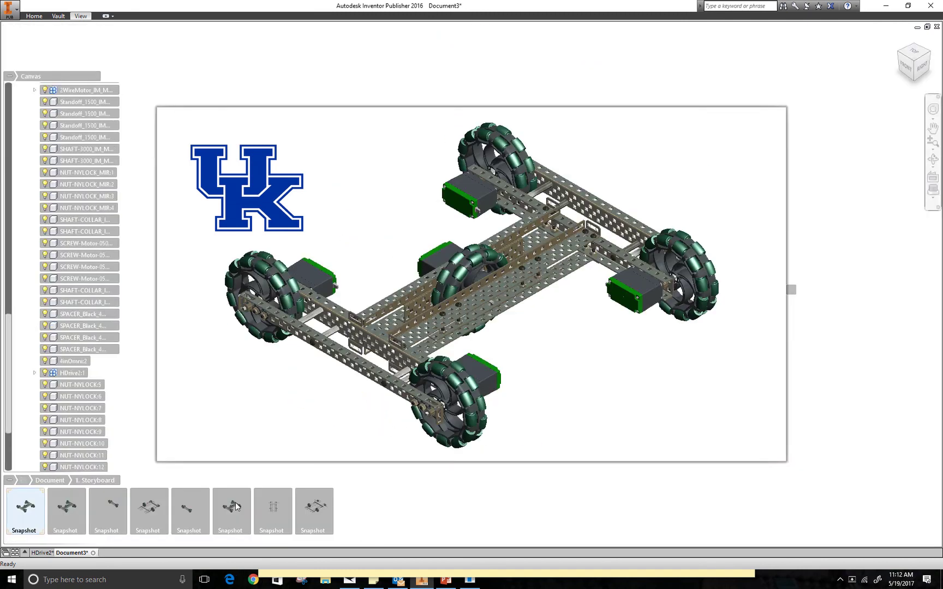
- Capture a new snapshot of snapshot 4's exploded, trailed view, then preview snapshot 3
click(147, 508)
right_click(147, 509)
key(Escape)
click(146, 509)
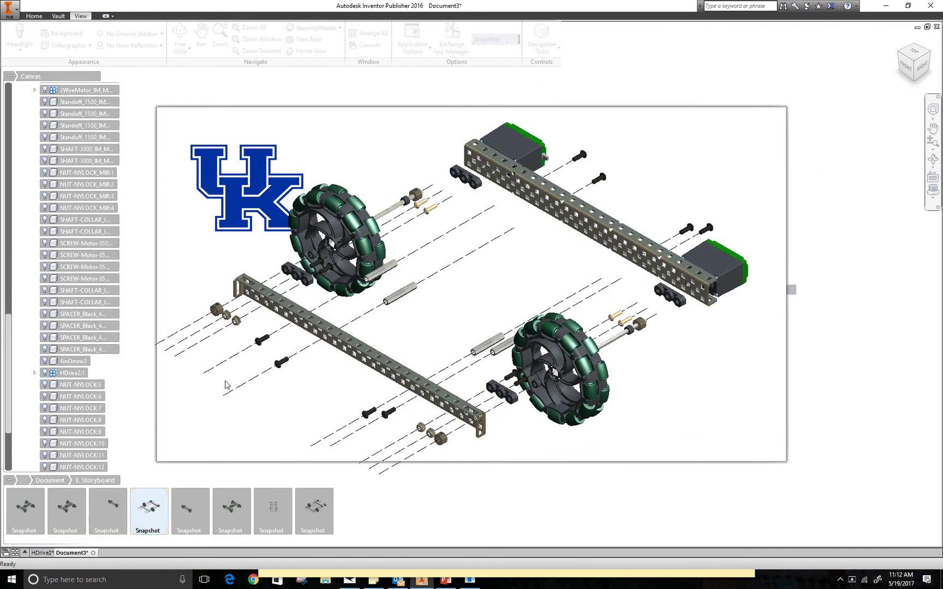
right_click(264, 367)
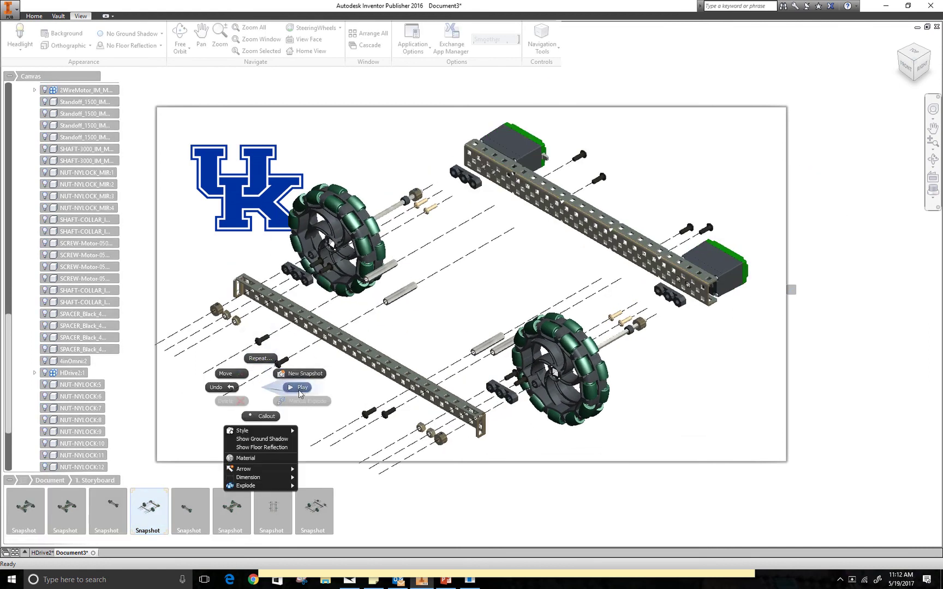
click(284, 383)
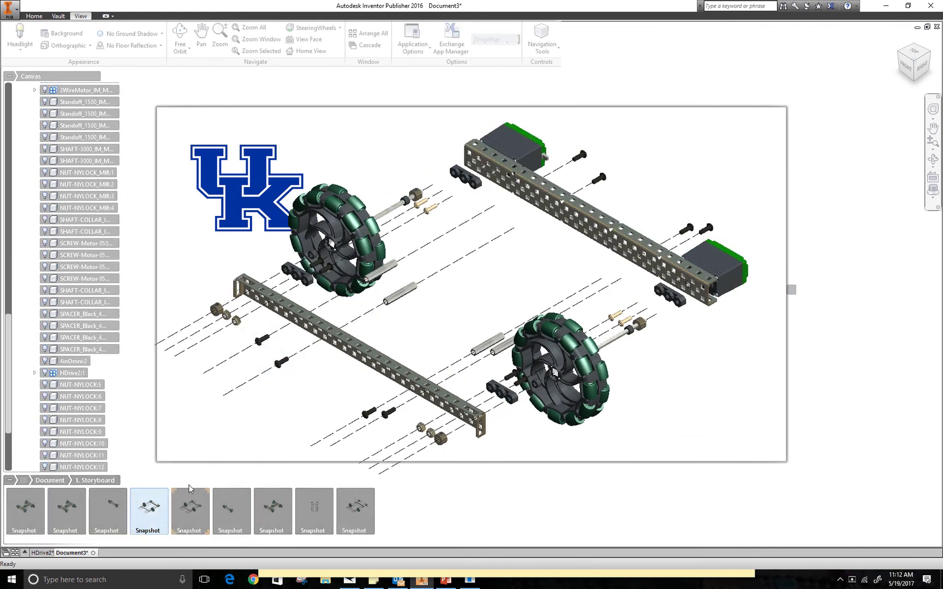
click(106, 518)
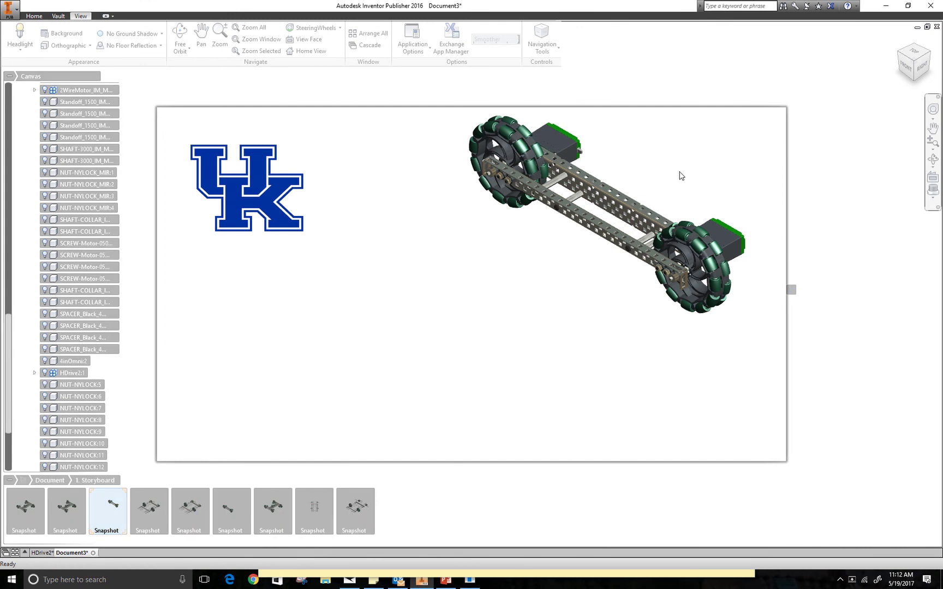
click(35, 16)
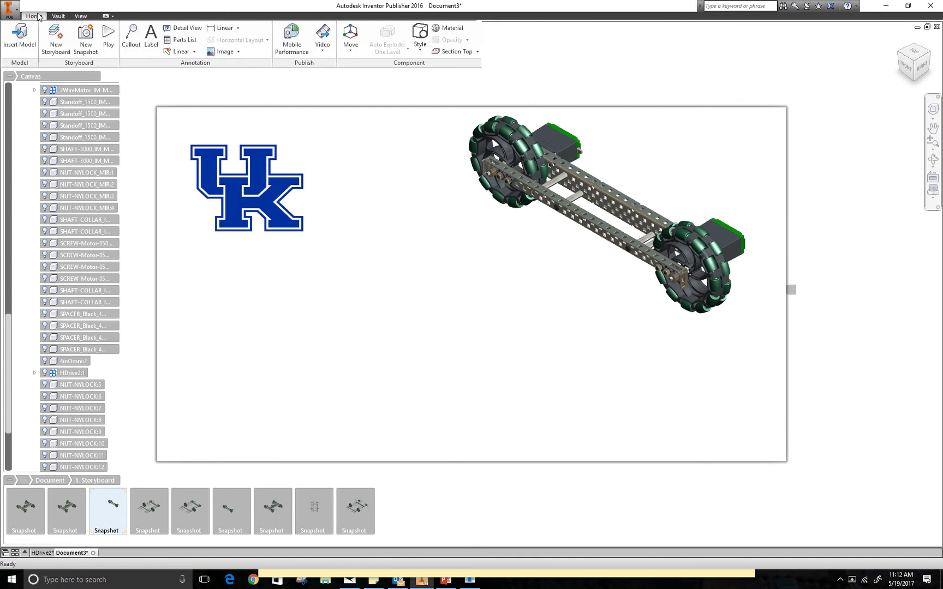
click(321, 47)
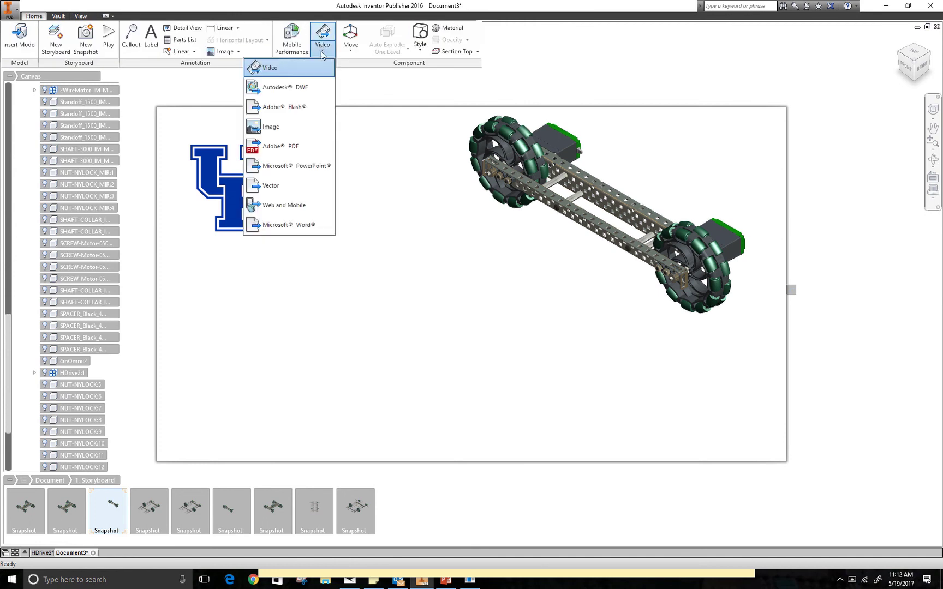
click(316, 73)
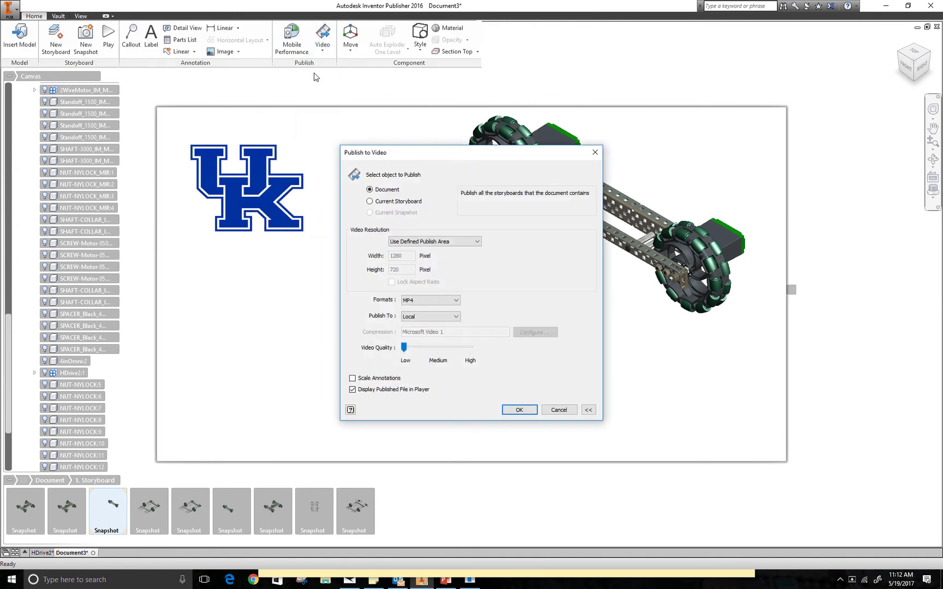
click(455, 300)
click(452, 322)
click(458, 318)
click(455, 325)
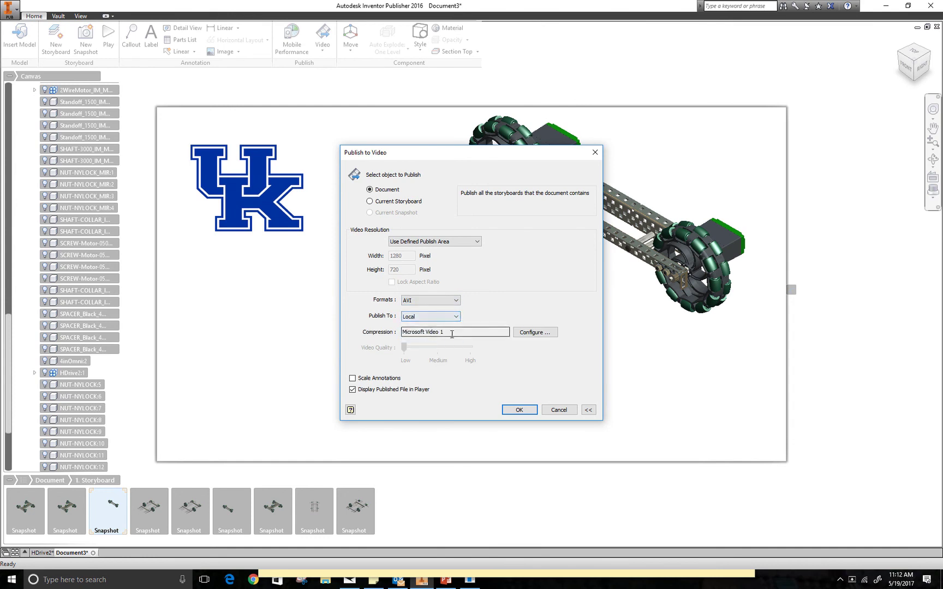
click(533, 331)
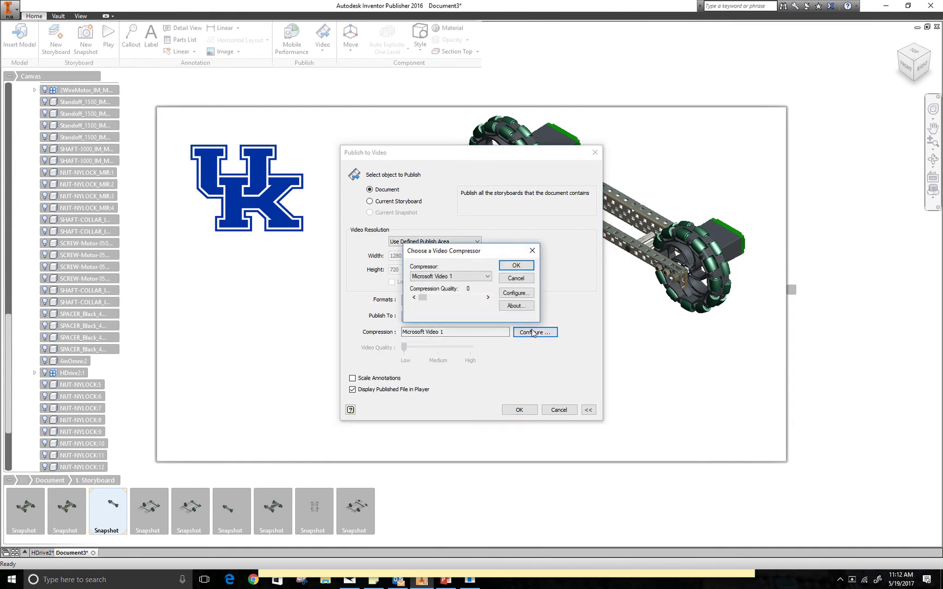
click(487, 277)
click(484, 305)
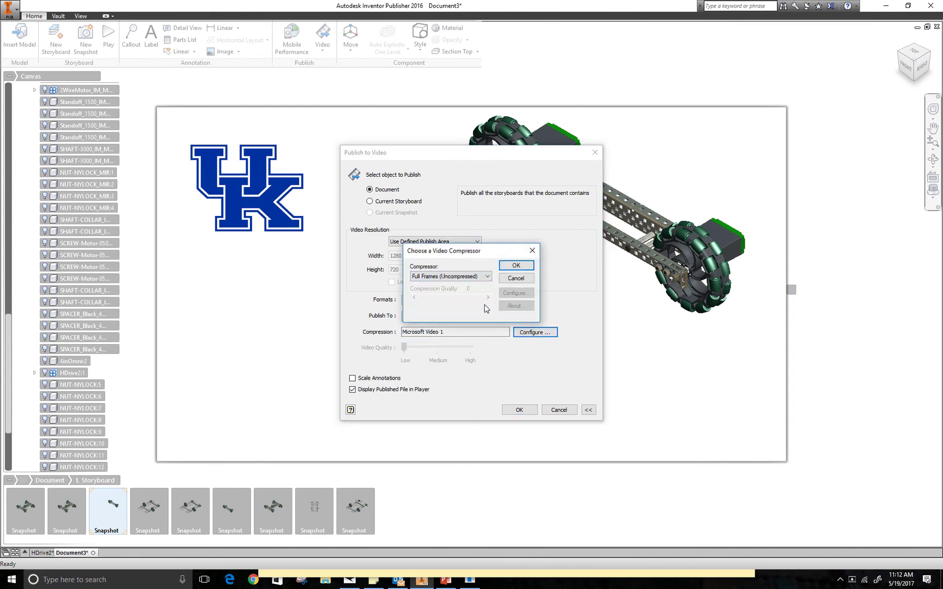
click(522, 280)
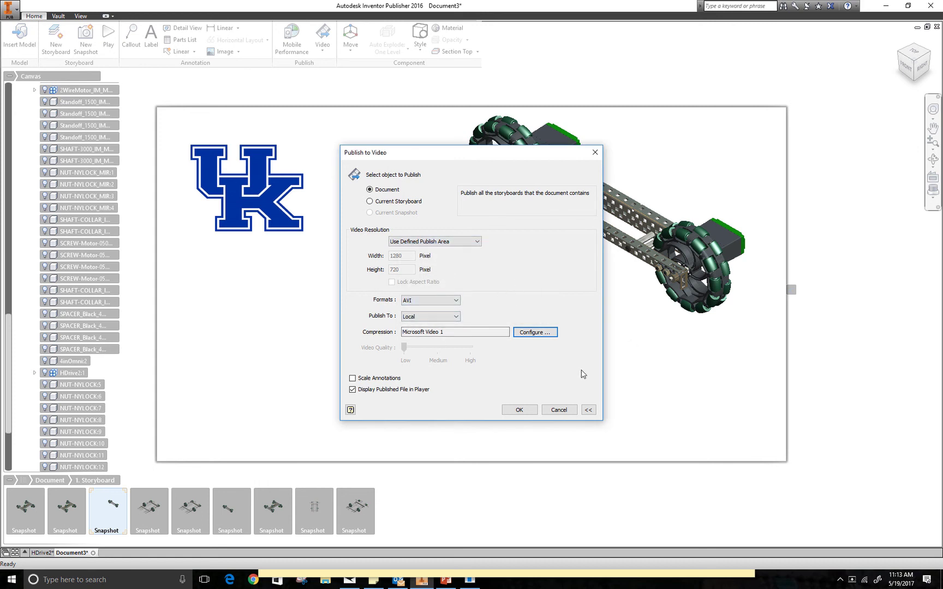
click(562, 410)
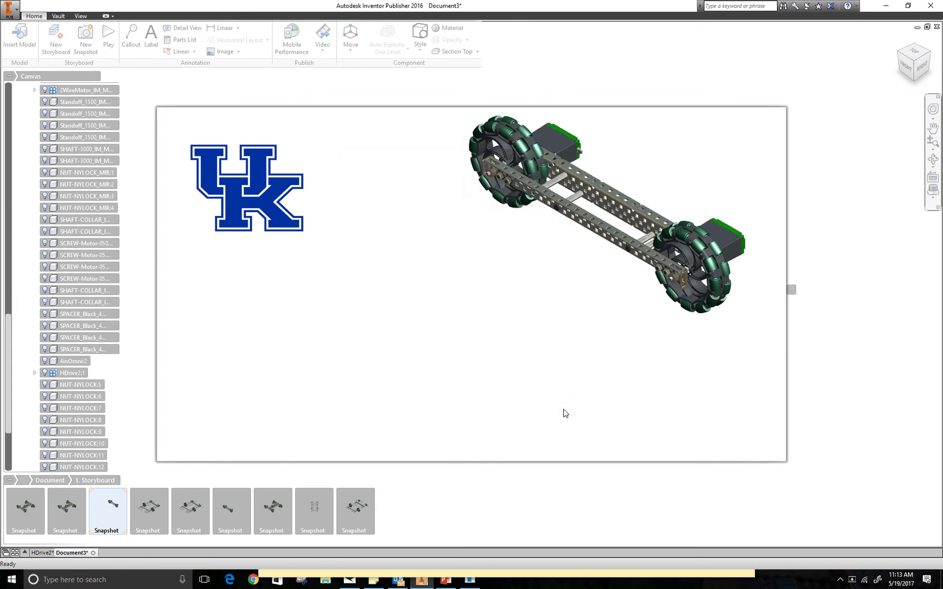